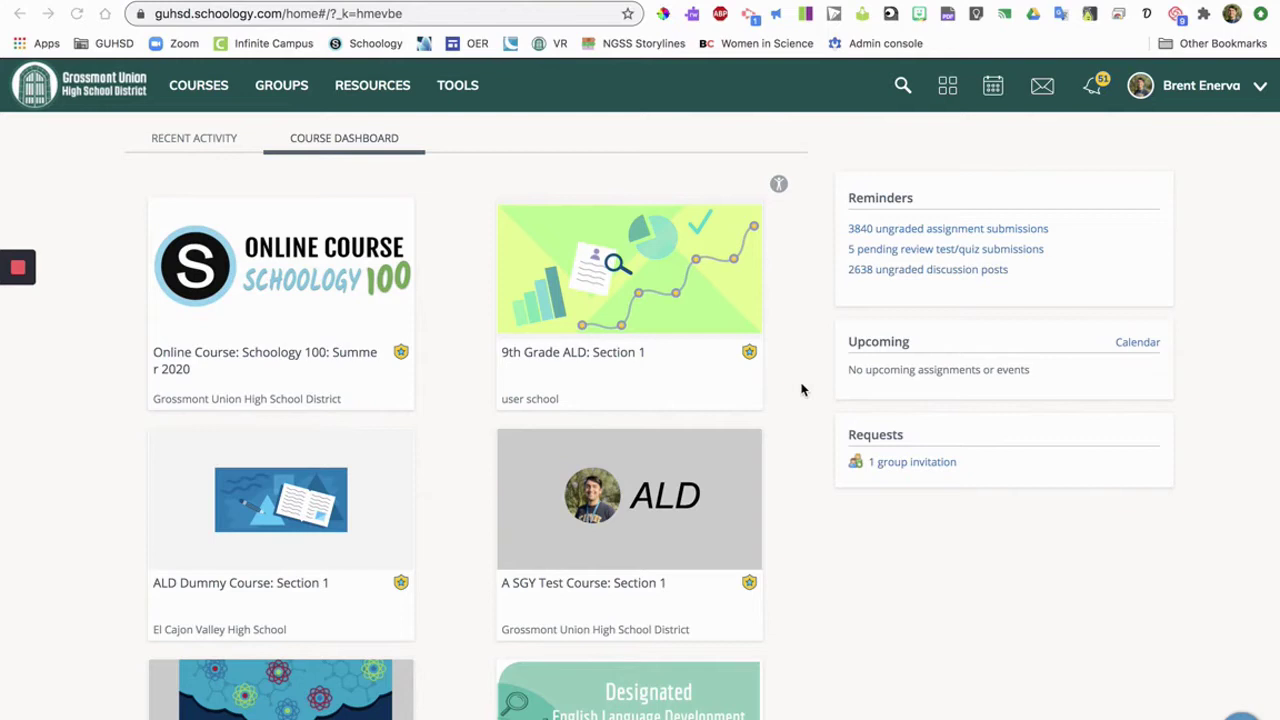
Step: Import the Presenting rubric from the ELD folder of the personal Rubrics resources into A SGY Test Course: Section 1
click(703, 489)
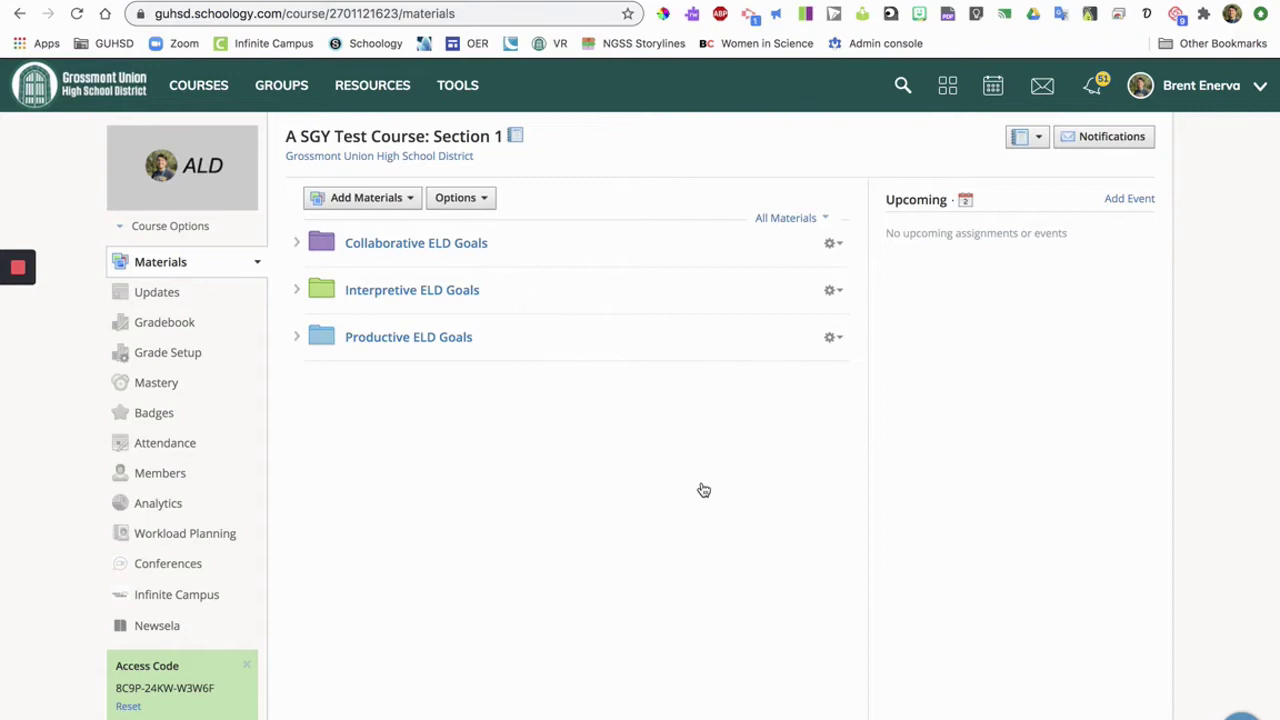
click(400, 198)
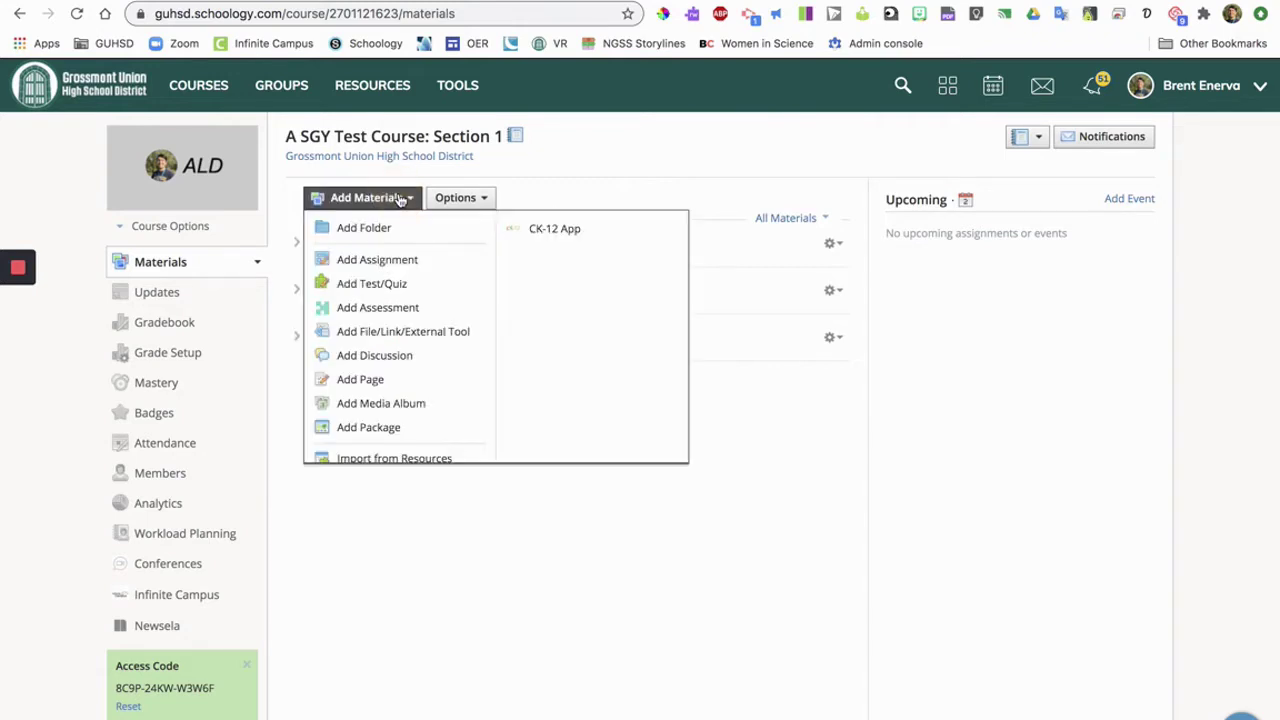
scroll(417, 357, down, 2)
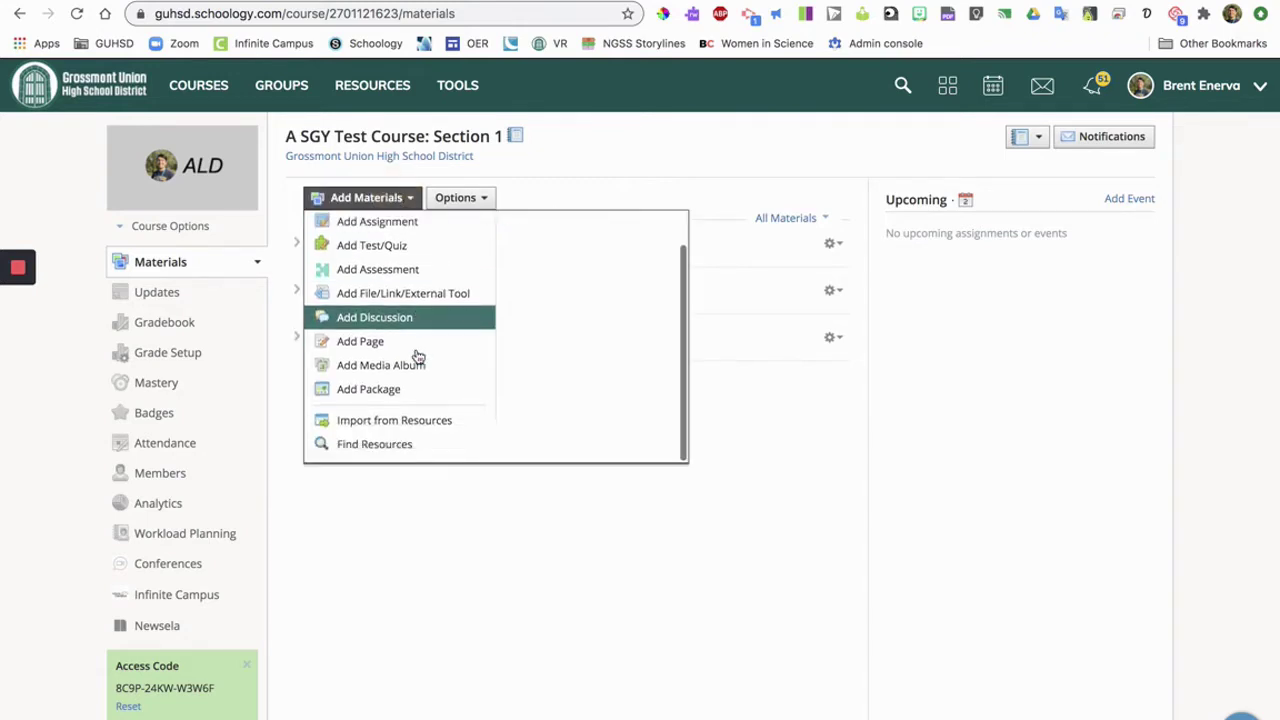
click(455, 425)
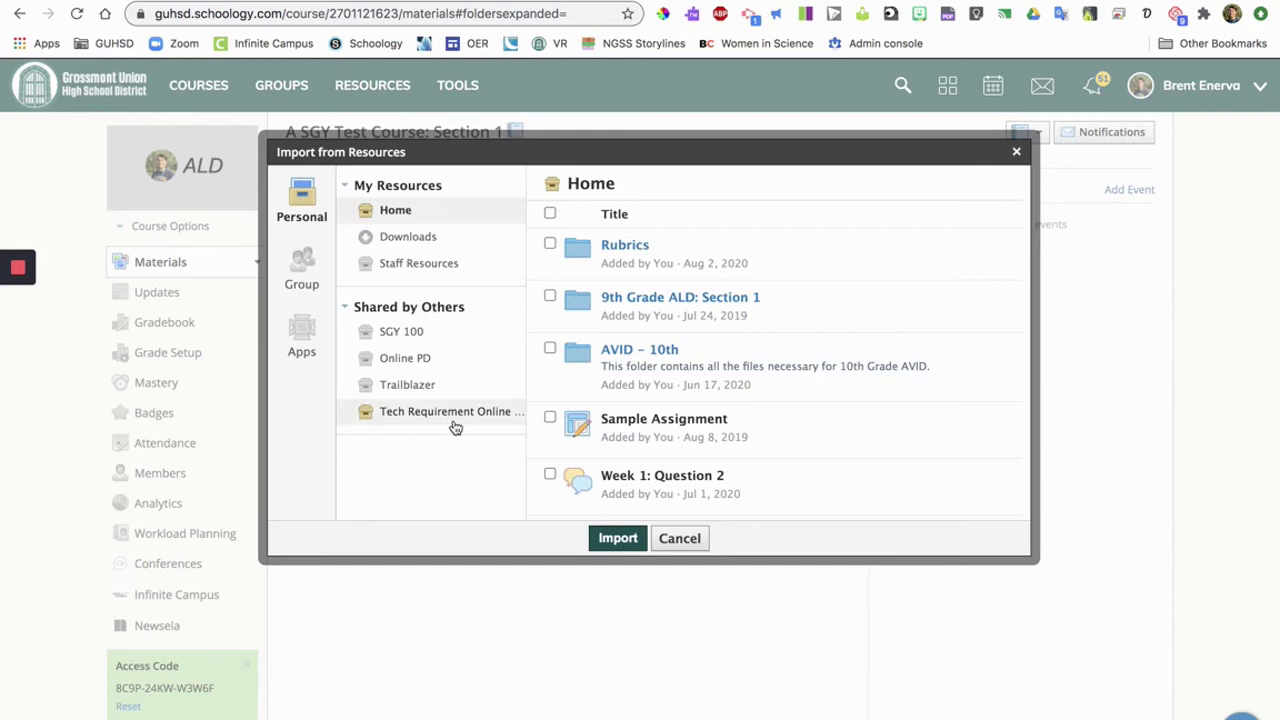
click(620, 245)
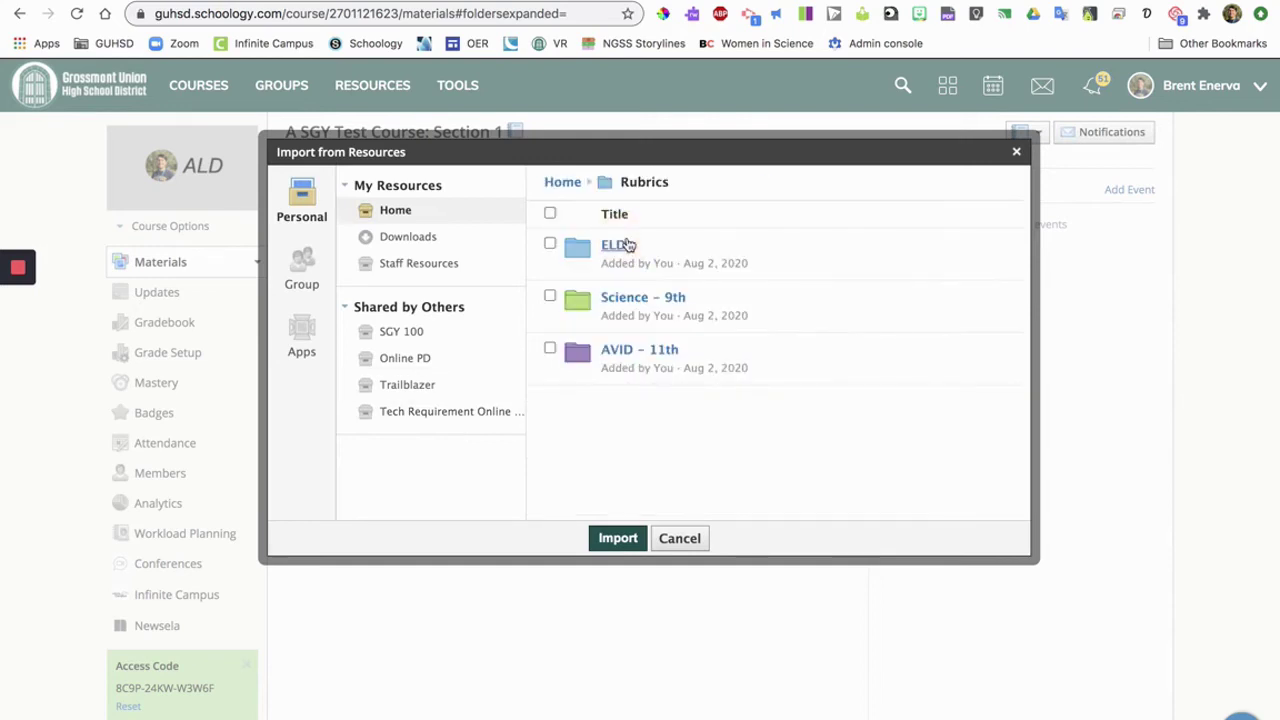
click(624, 246)
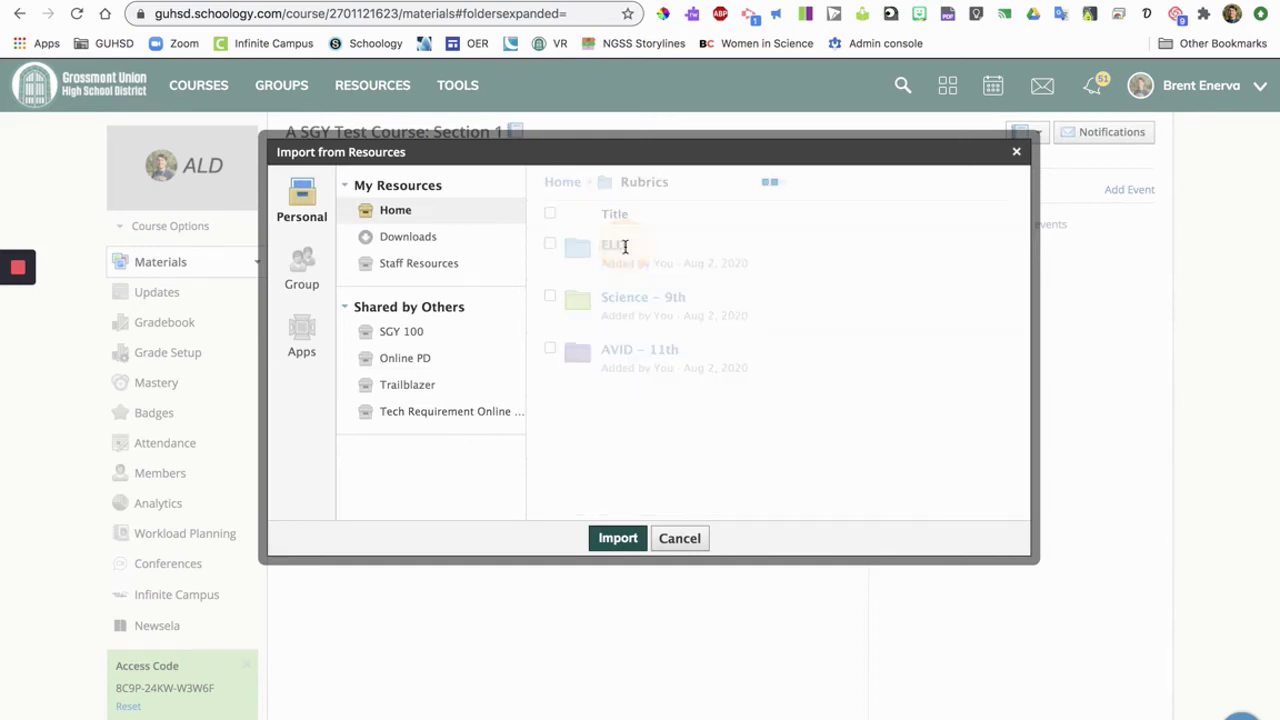
click(550, 246)
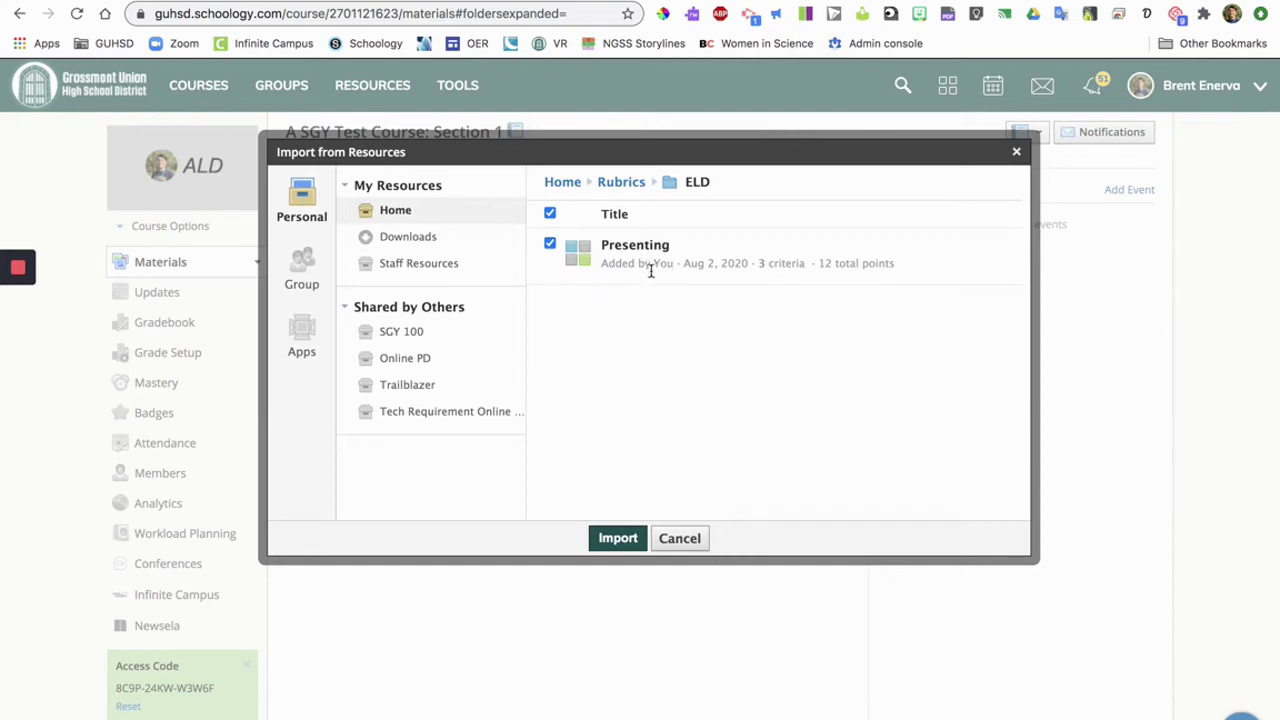
click(621, 538)
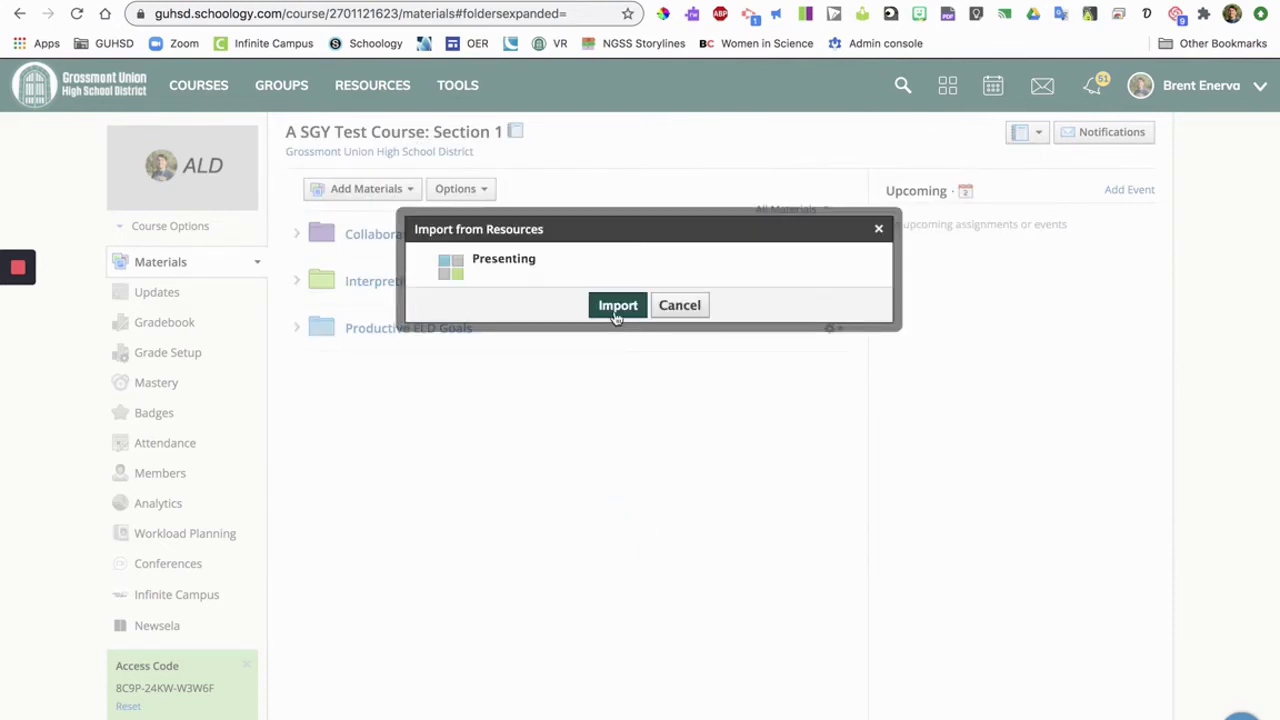
click(615, 310)
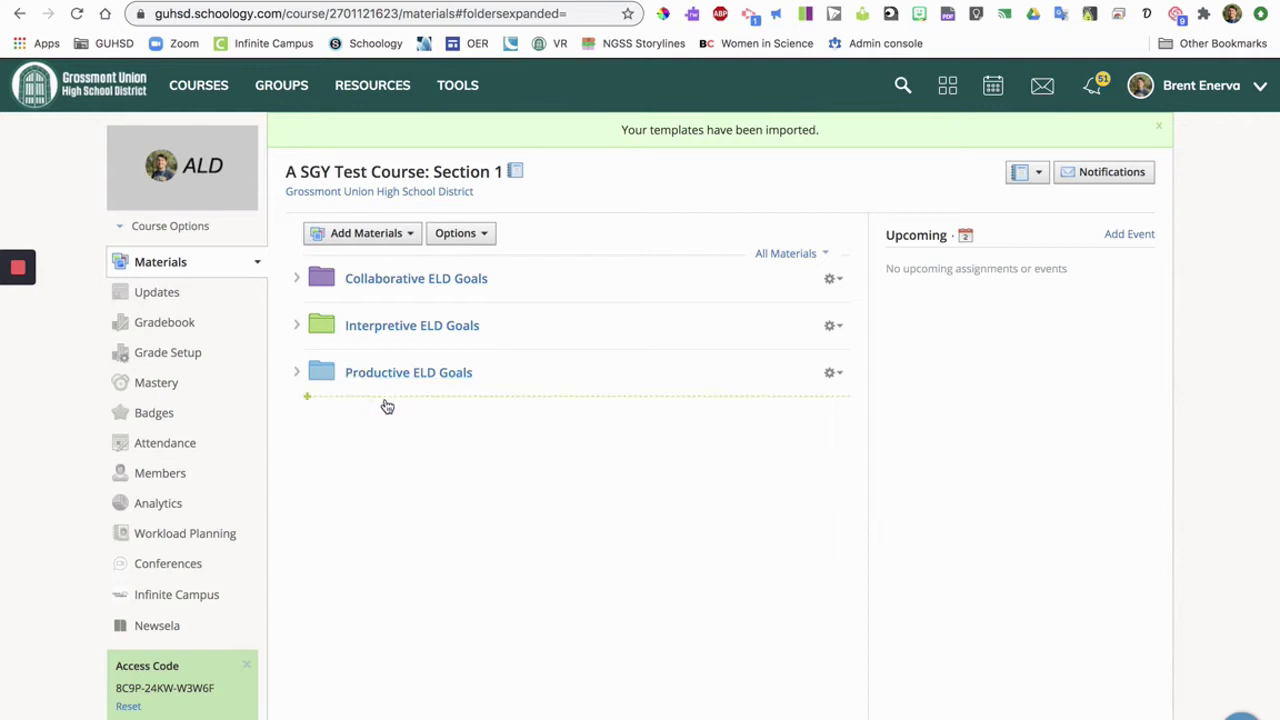
Step: Start a new assignment in the course named "Presentation 1" with the description "Directions: ----"
click(356, 236)
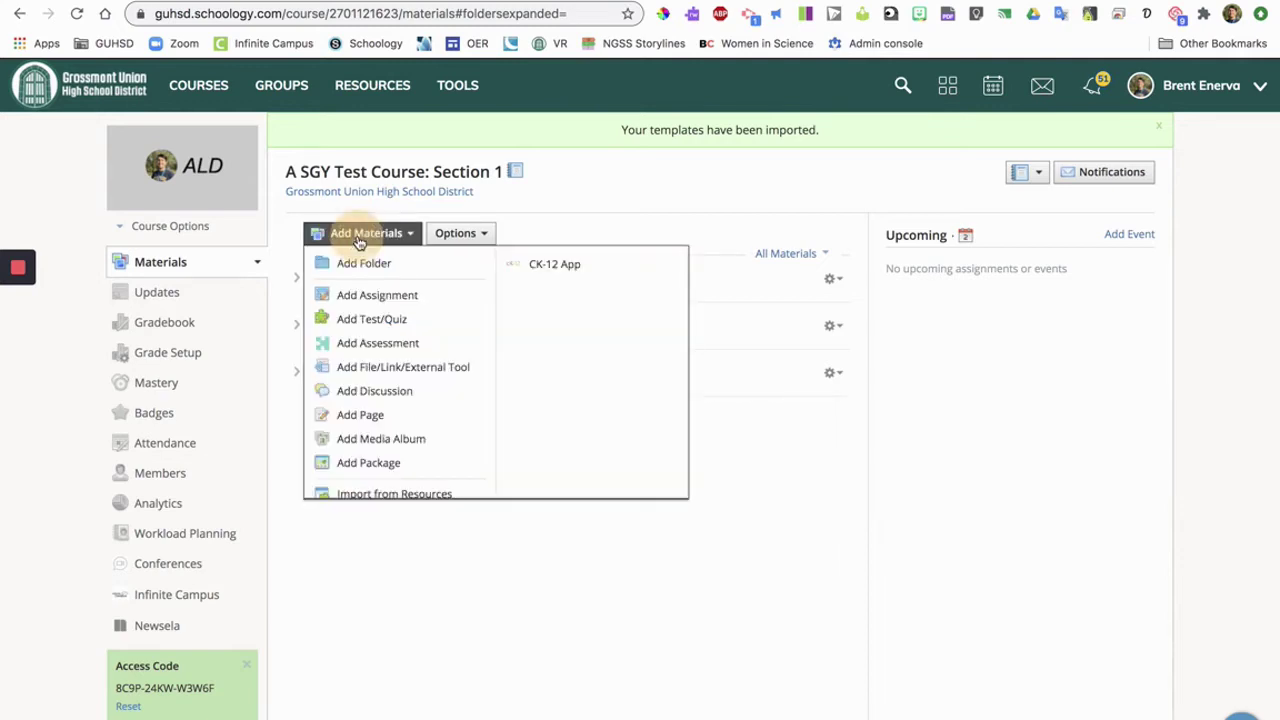
click(390, 303)
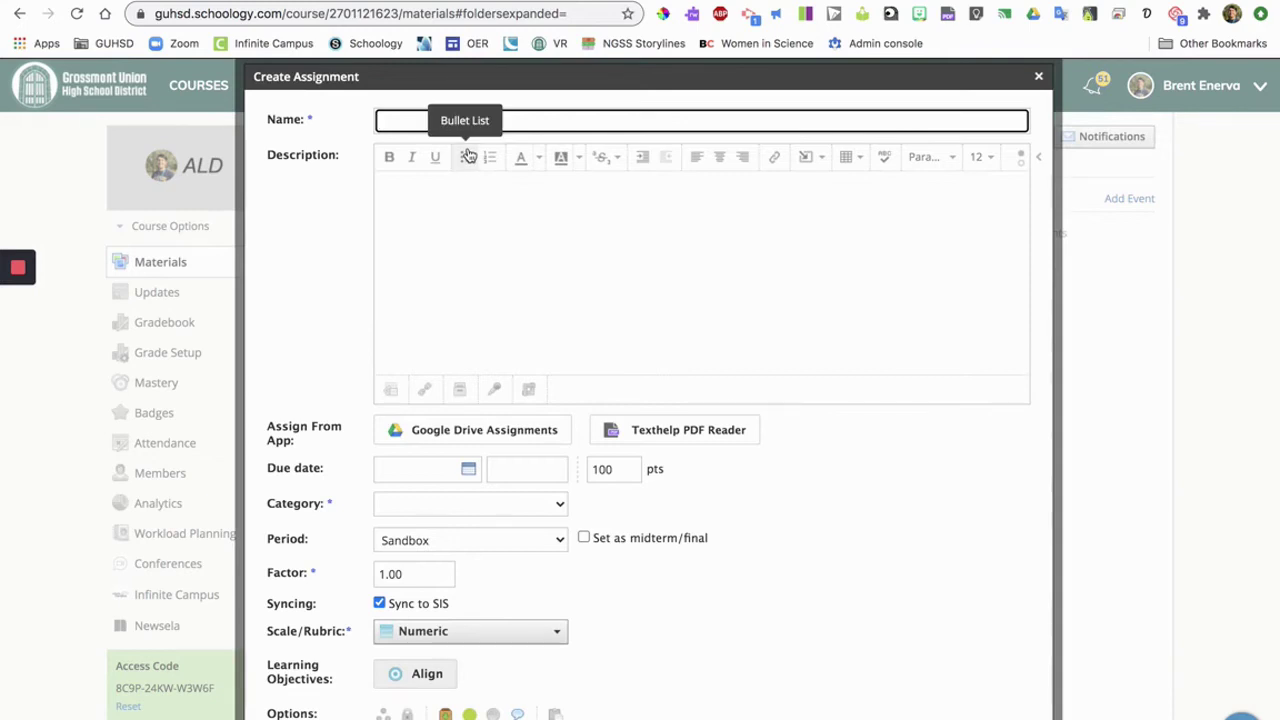
text(Presentation 1)
click(569, 243)
text(Directions: ----)
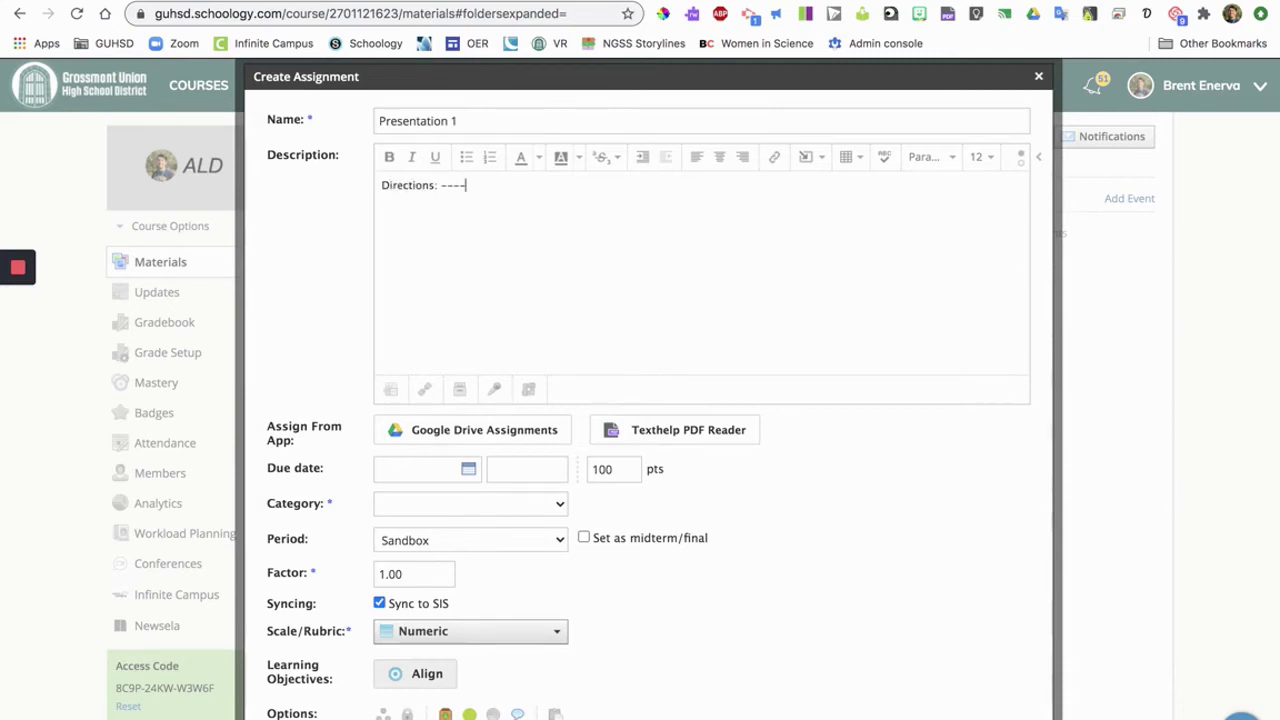
Step: Search Google Drive for "natural hazards template" and attach the modified Natural Hazards Jigsaw Presentation template to the assignment
click(527, 434)
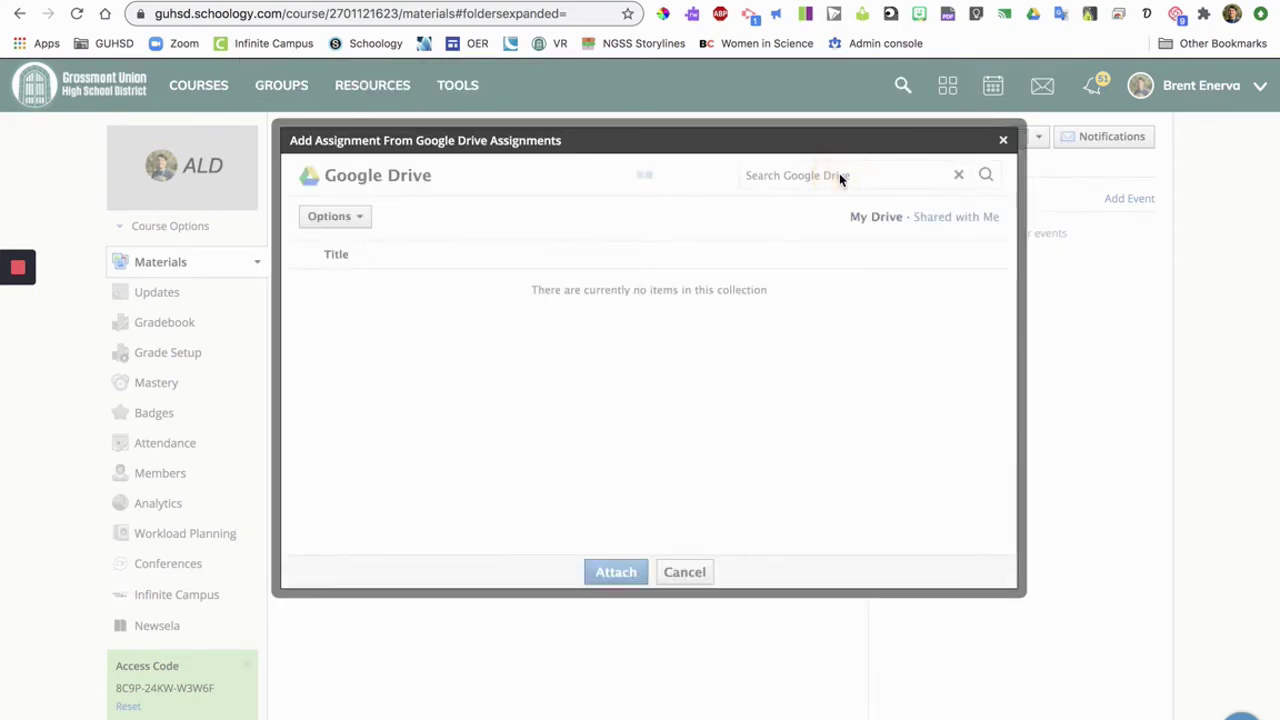
click(821, 172)
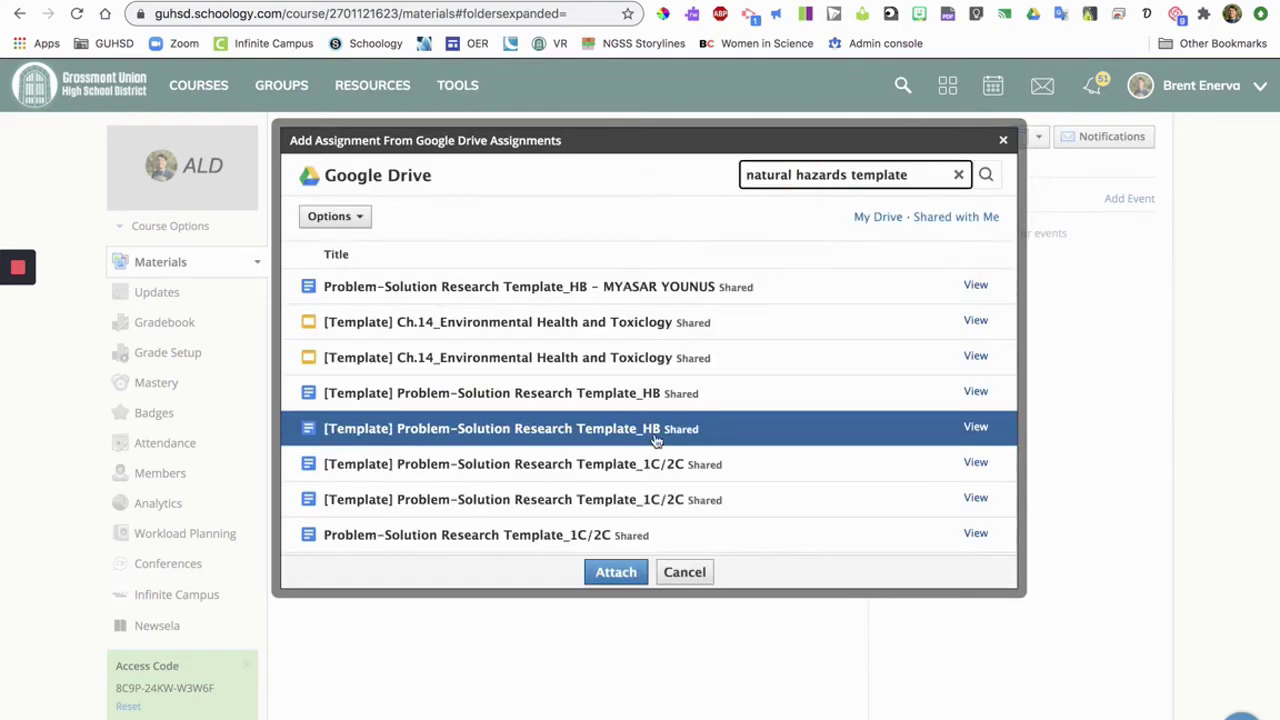
scroll(655, 440, down, 5)
click(640, 341)
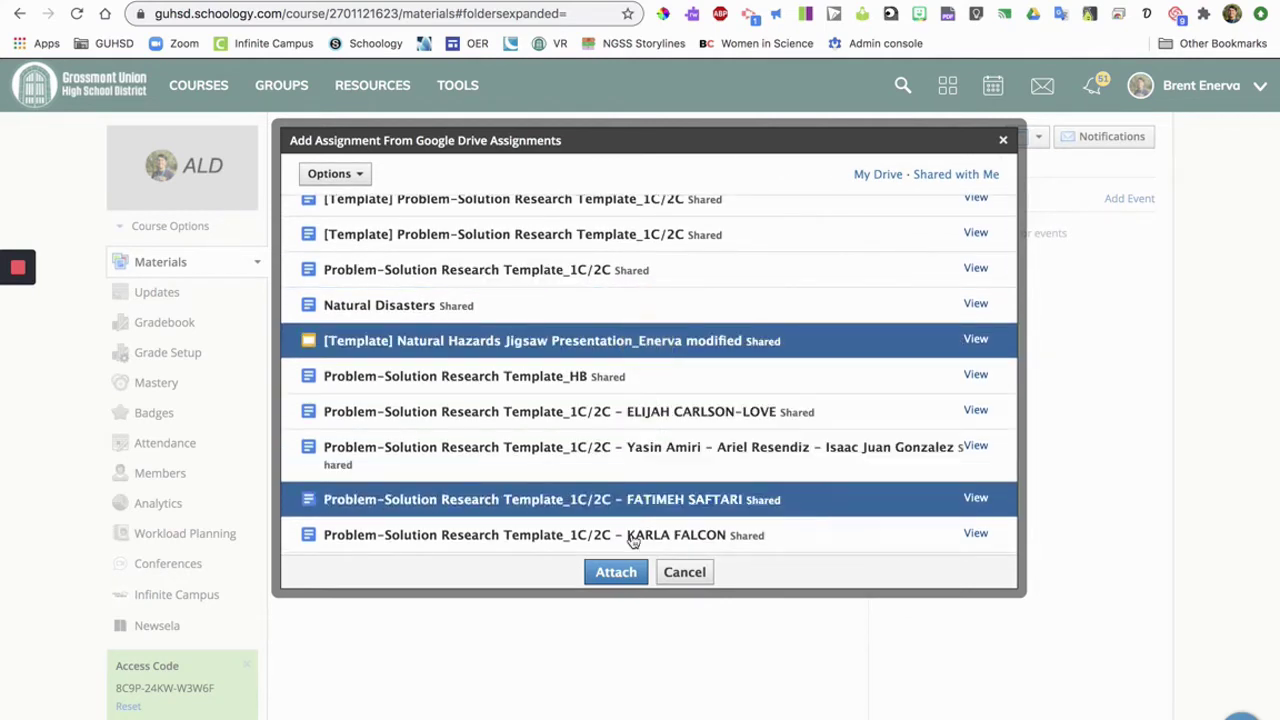
click(611, 578)
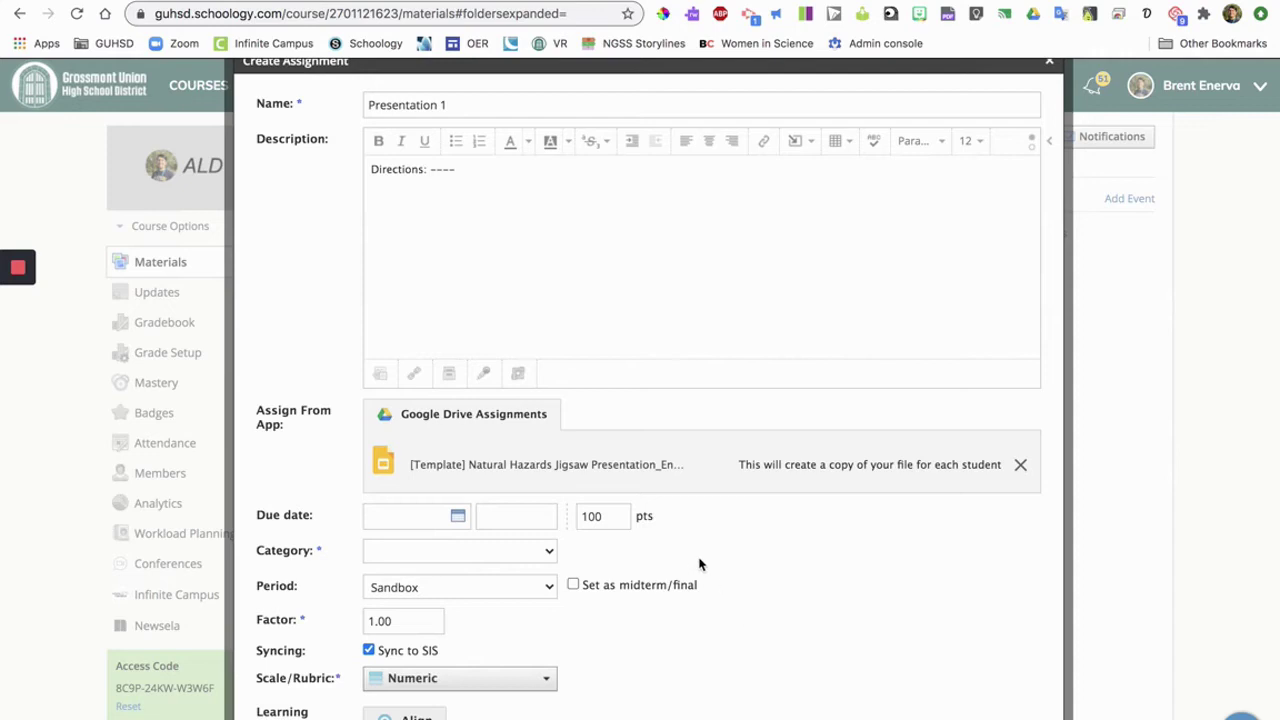
Step: Set the assignment's grading category to Collaborative 1
scroll(680, 550, down, 1)
click(546, 525)
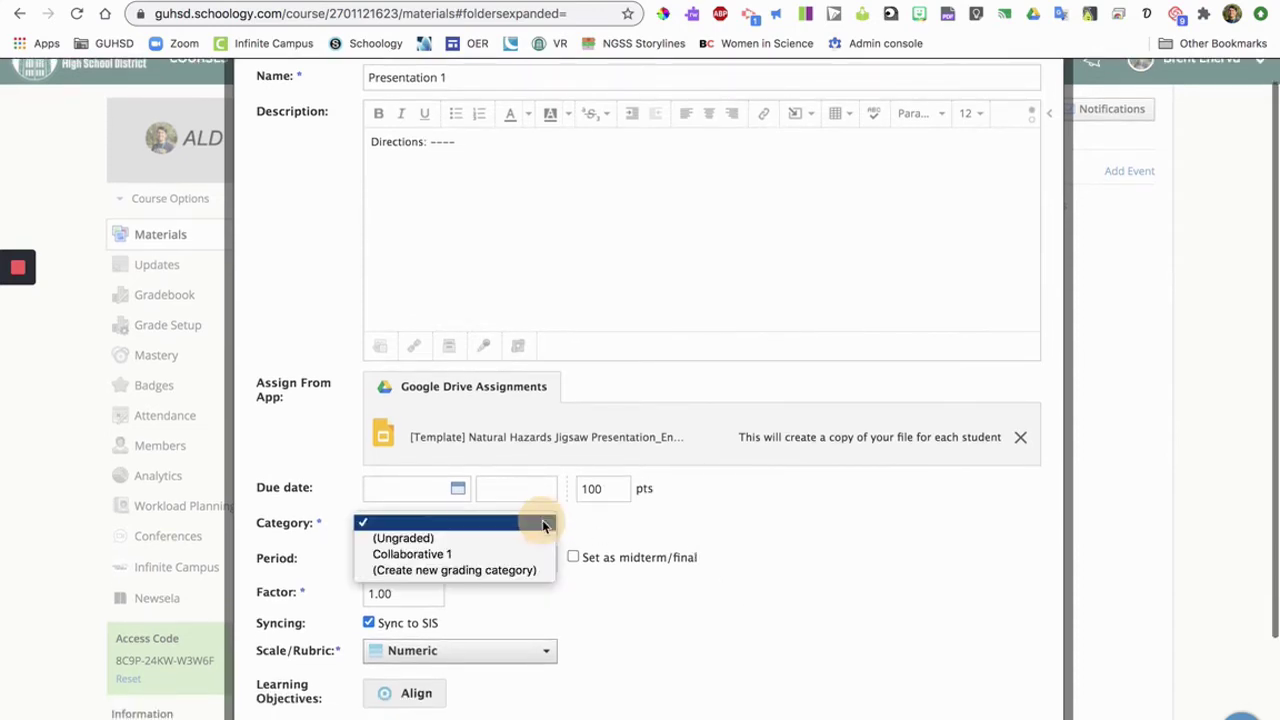
click(430, 554)
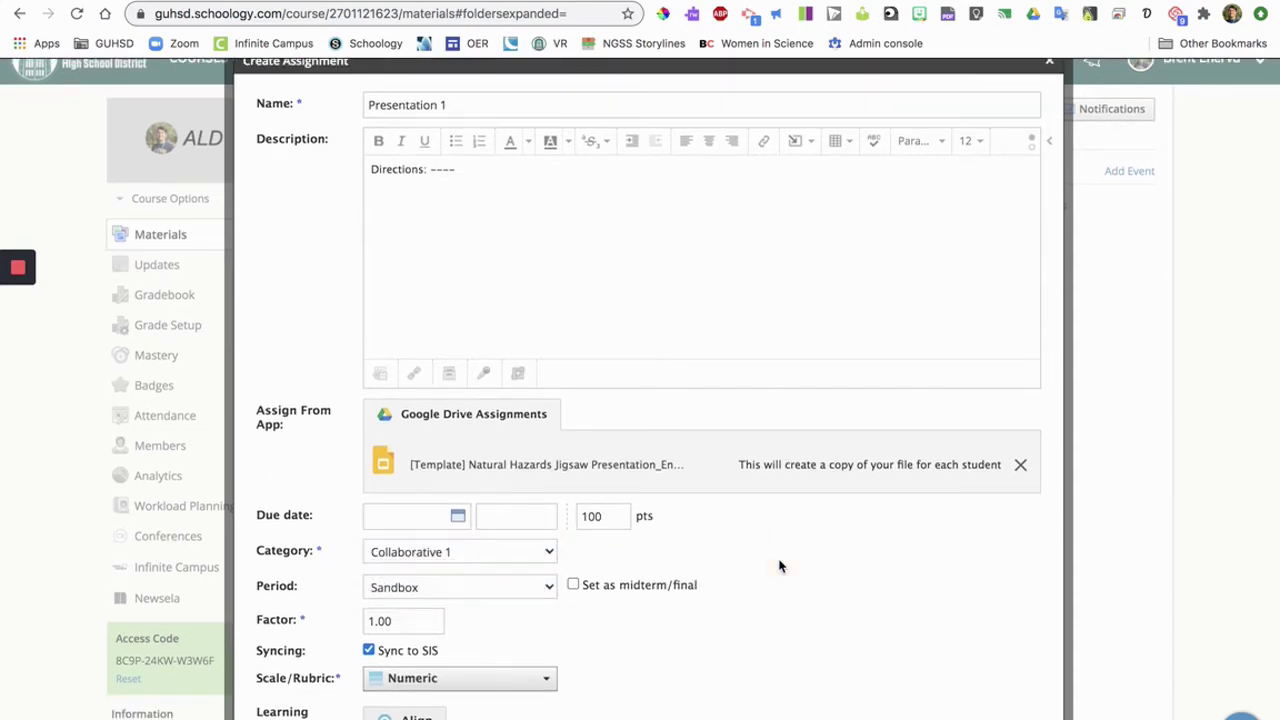
Step: Choose the Presenting rubric as the assignment's grading scale and create the assignment
scroll(779, 567, down, 3)
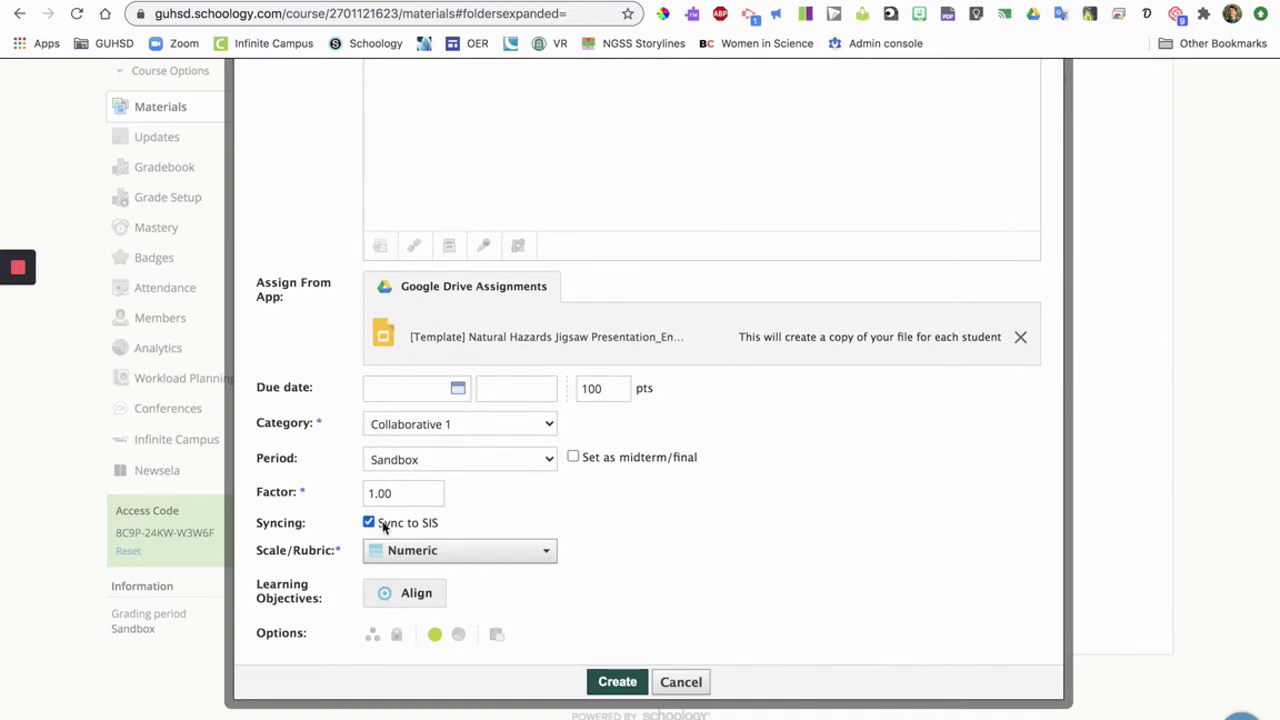
click(533, 551)
scroll(525, 603, down, 1)
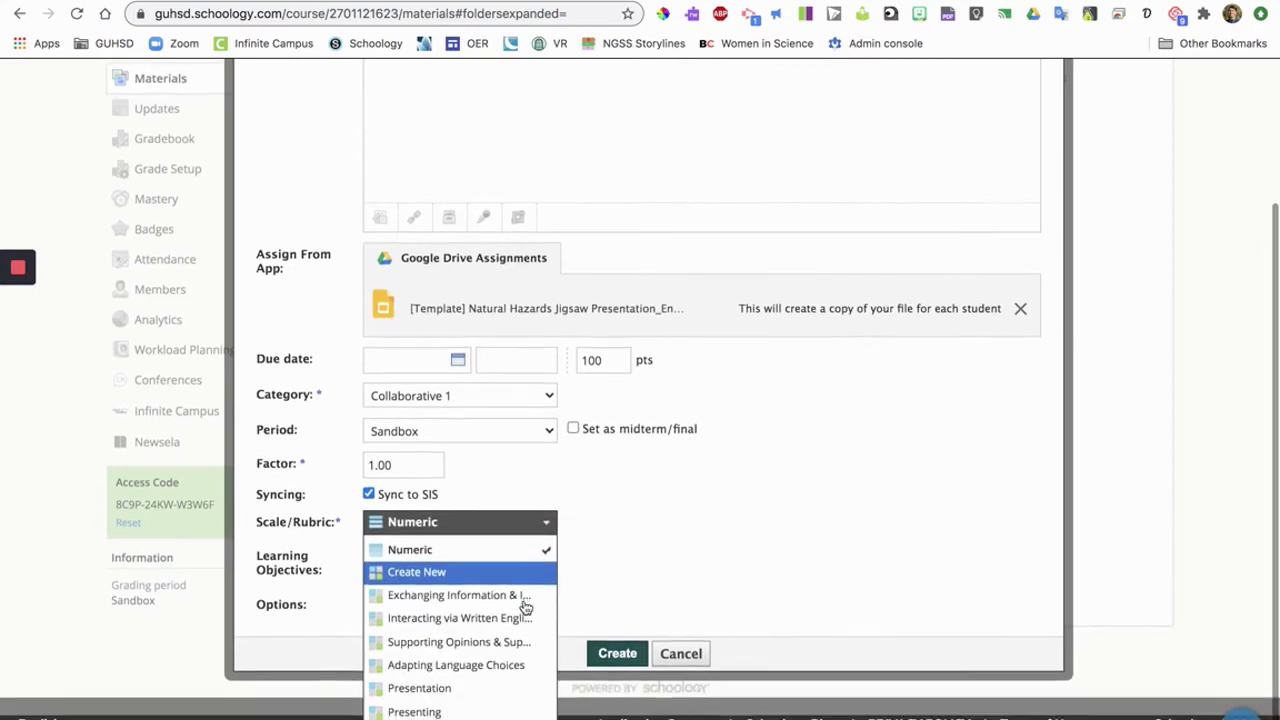
click(480, 716)
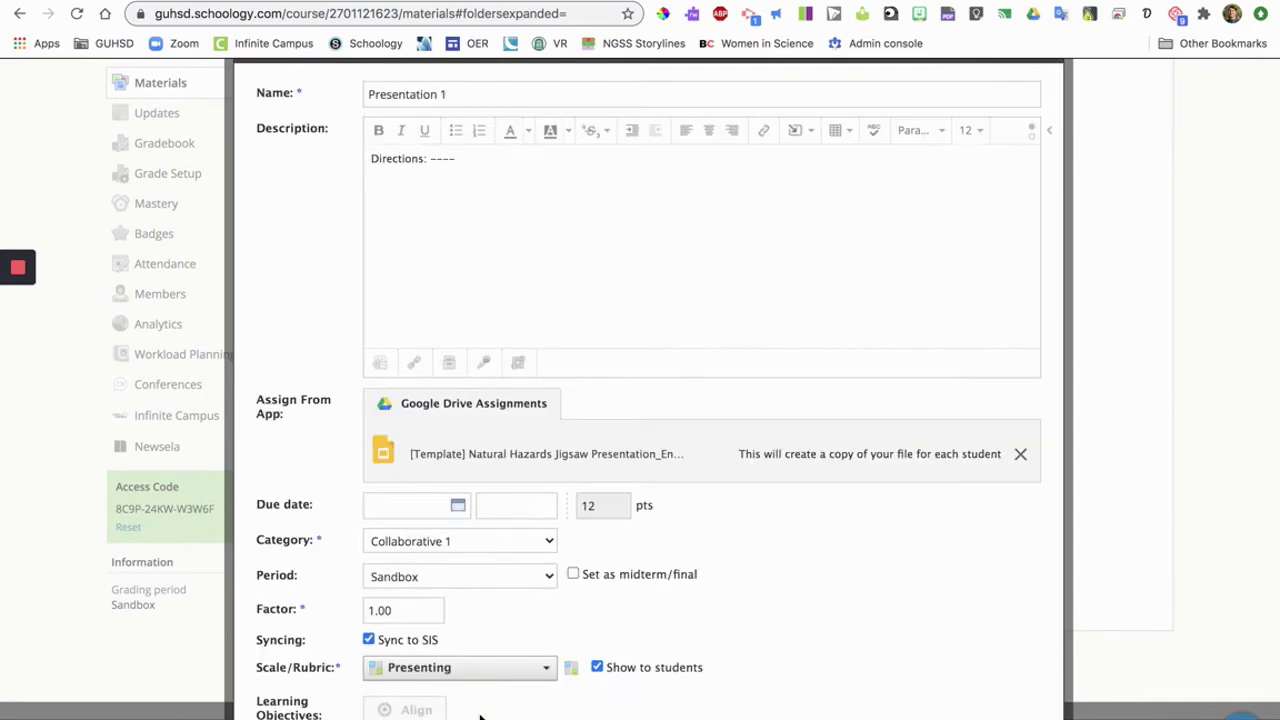
scroll(755, 680, down, 3)
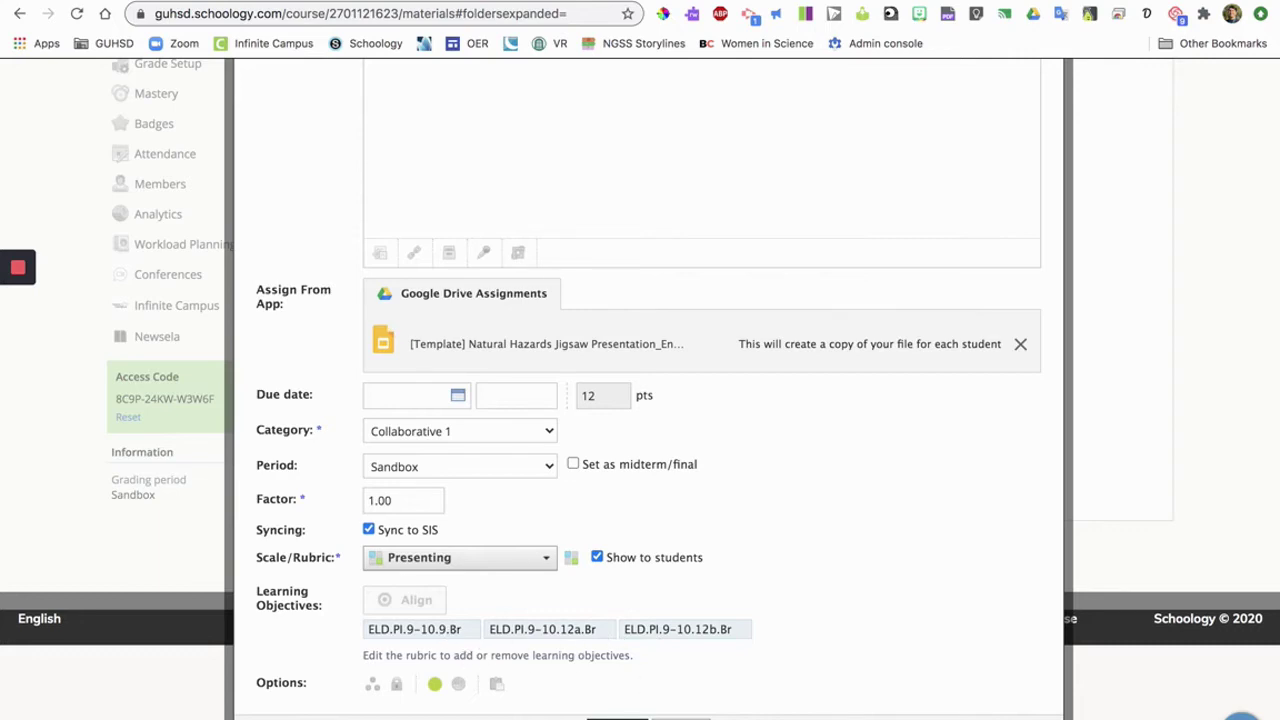
click(617, 718)
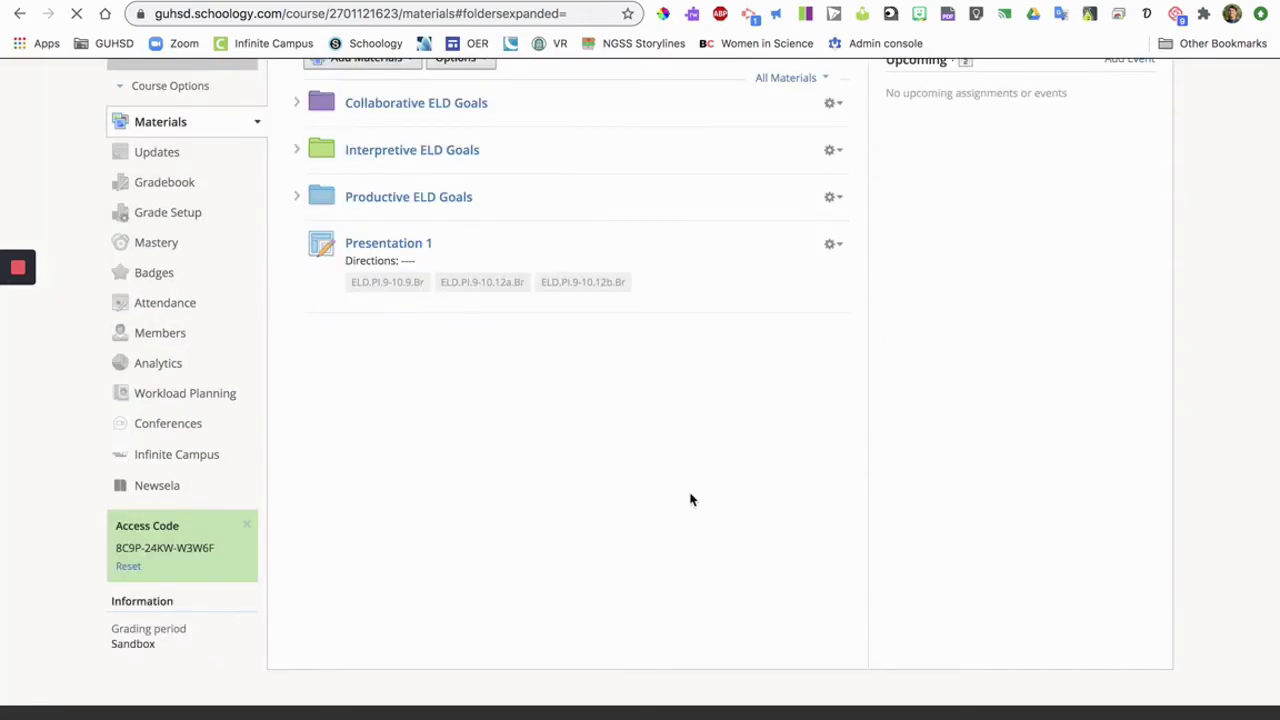
Step: Open the Presentation 1 assignment and review its description, attached template and rubric criteria
click(419, 245)
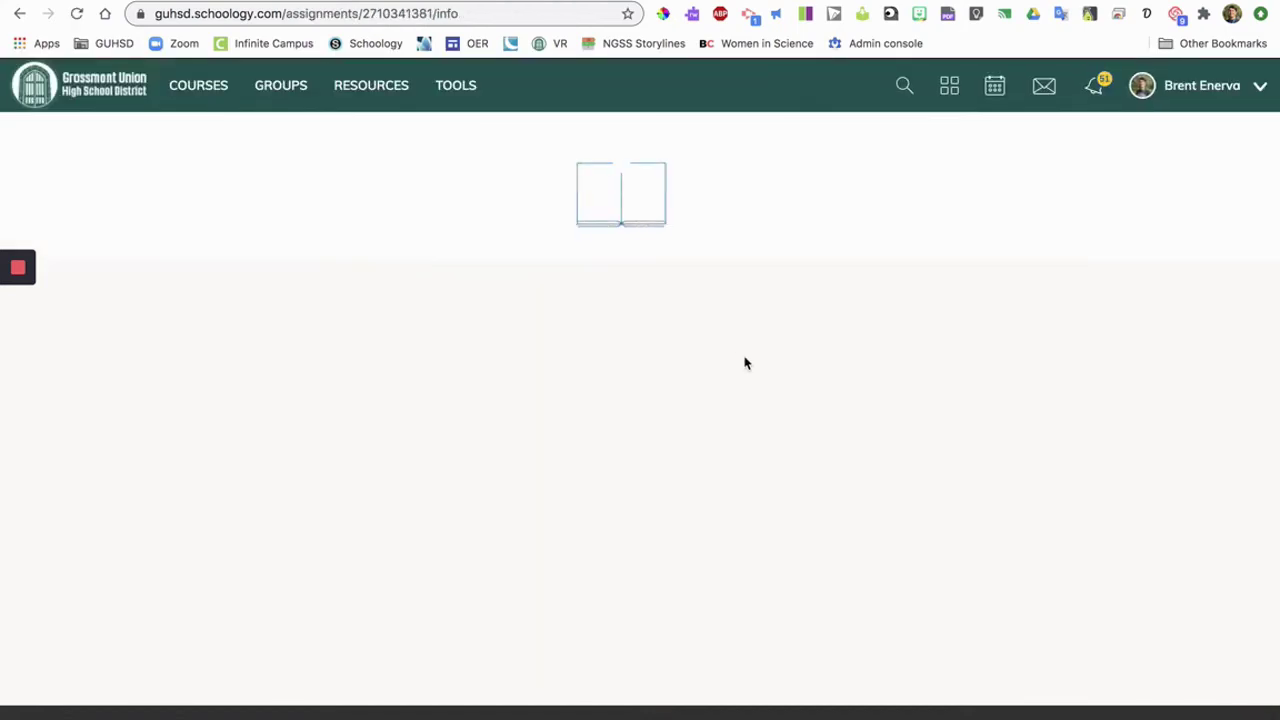
scroll(568, 541, down, 5)
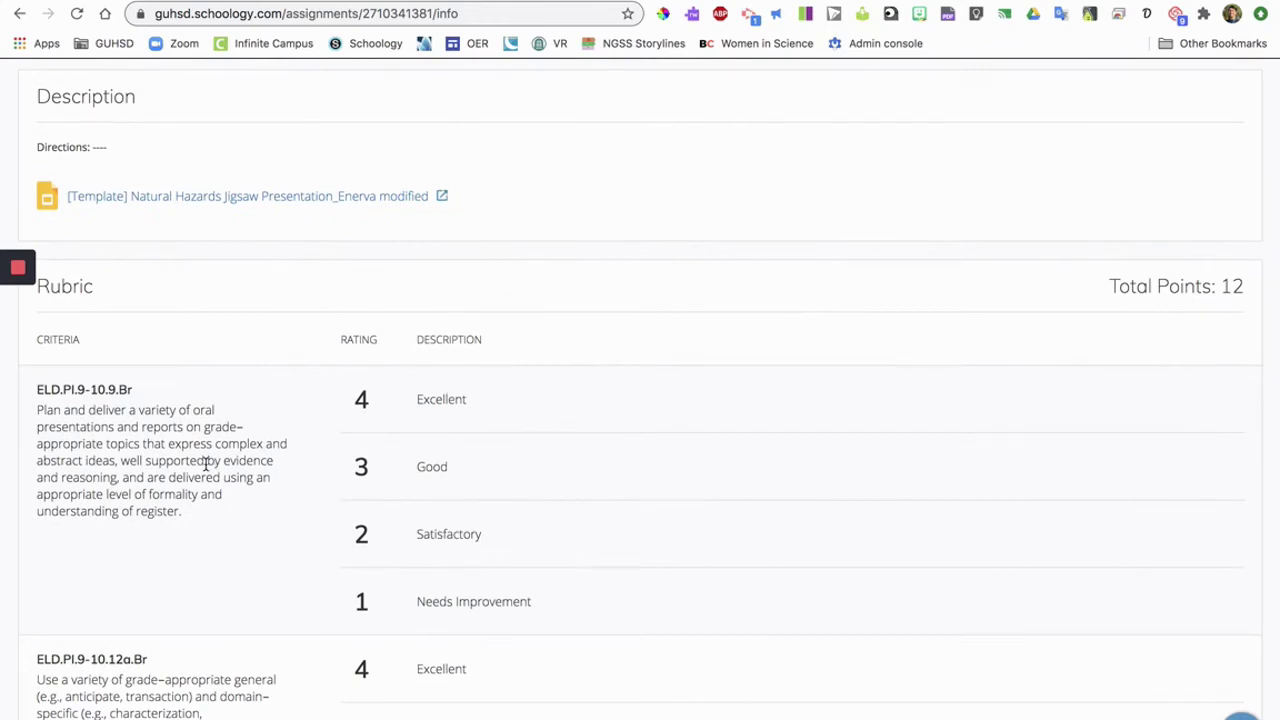
scroll(205, 463, down, 10)
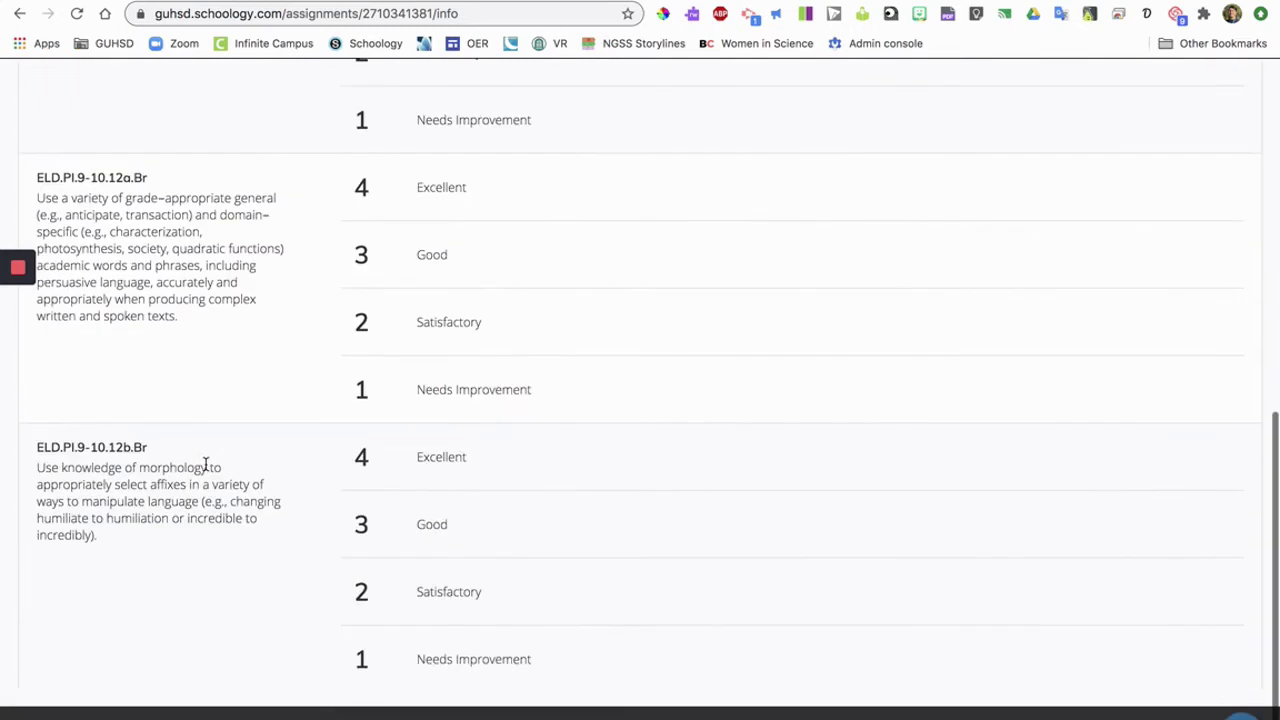
scroll(205, 463, up, 5)
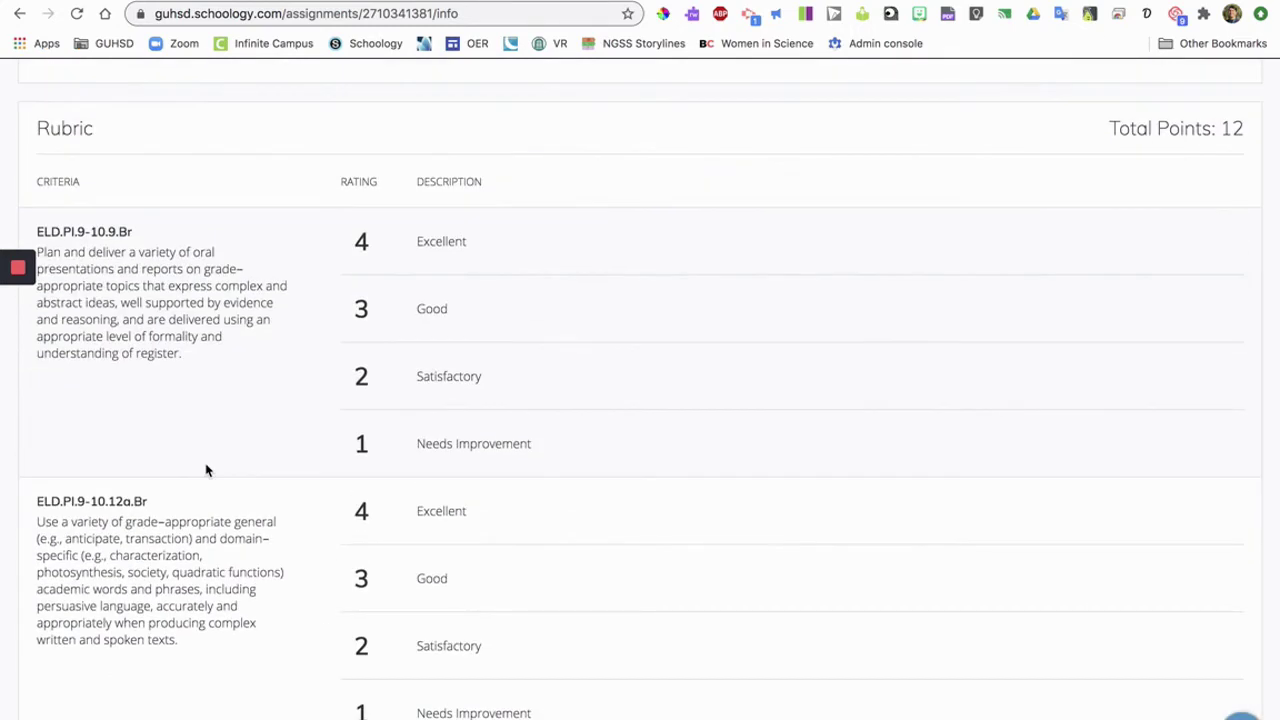
scroll(205, 470, up, 6)
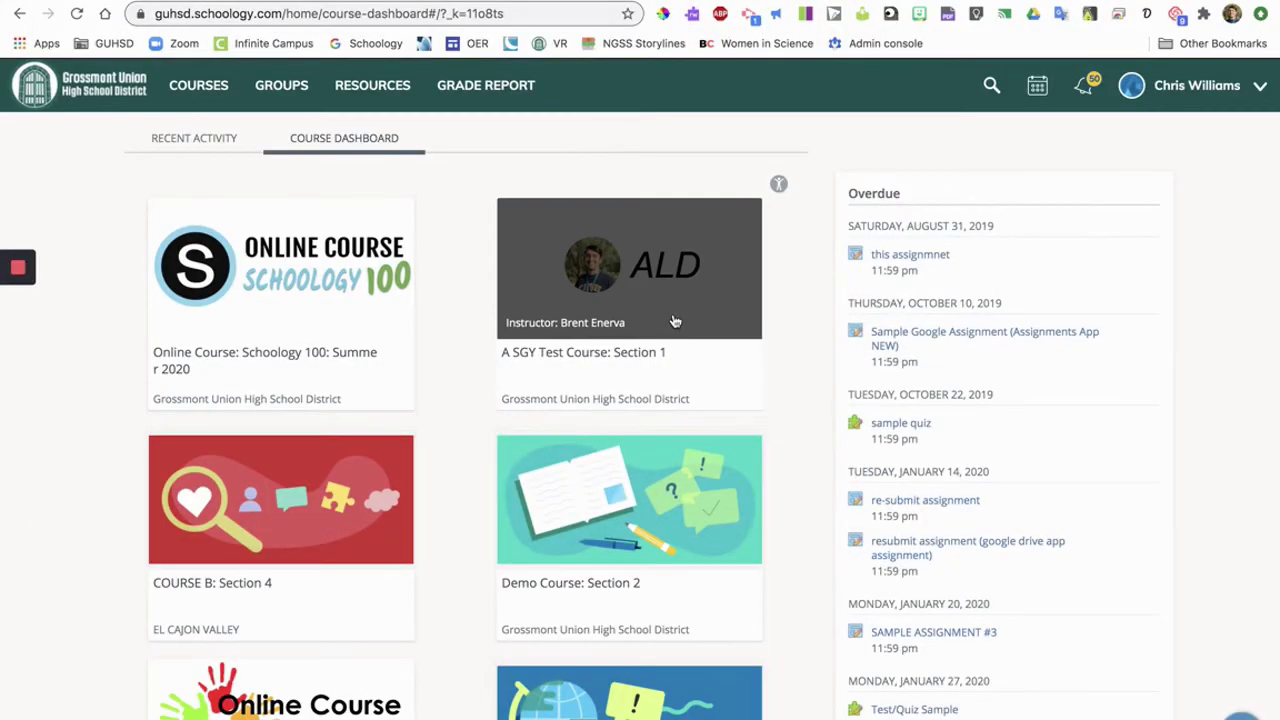
Step: In the student account, open Presentation 1 in A SGY Test Course: Section 1 and review its rubric
click(675, 321)
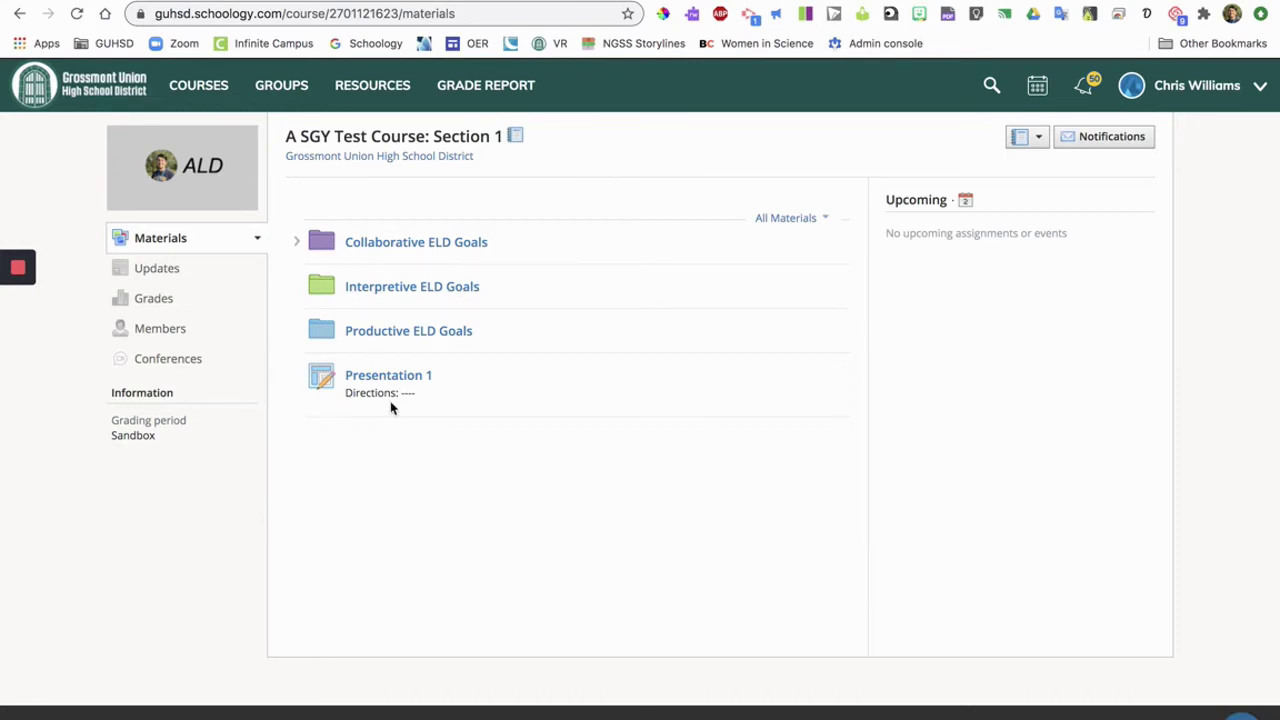
click(414, 377)
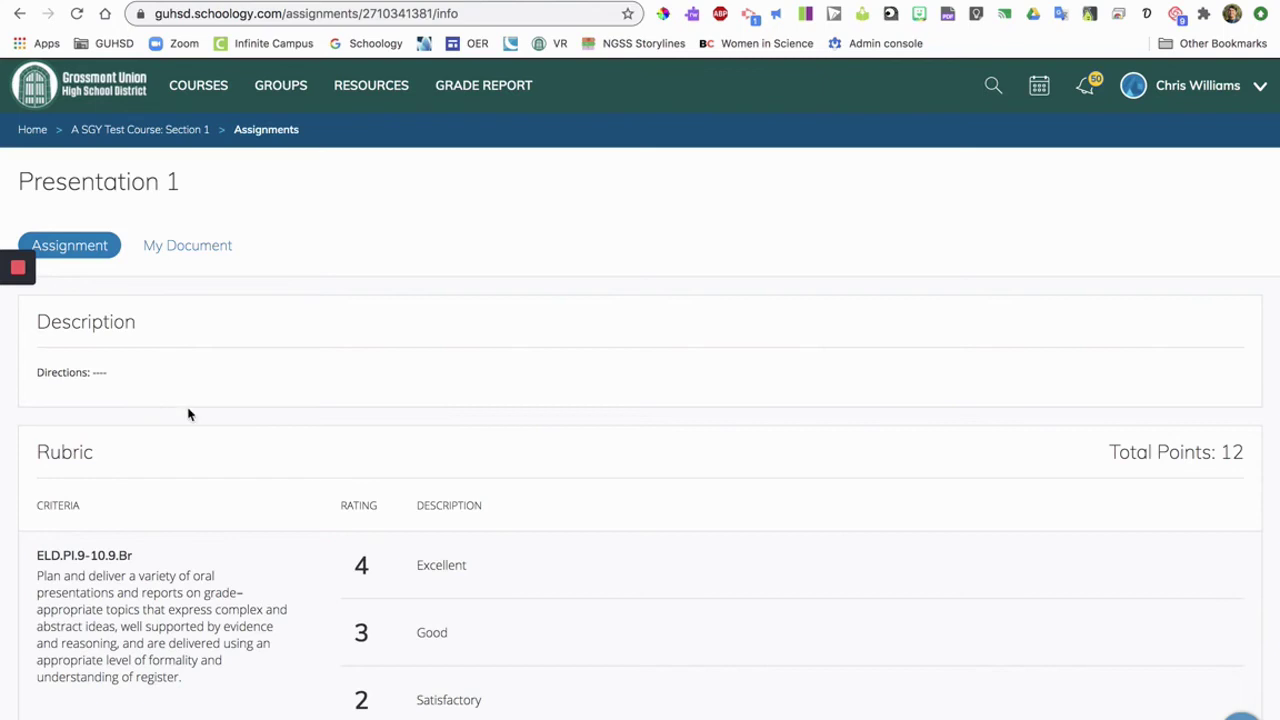
scroll(294, 553, down, 10)
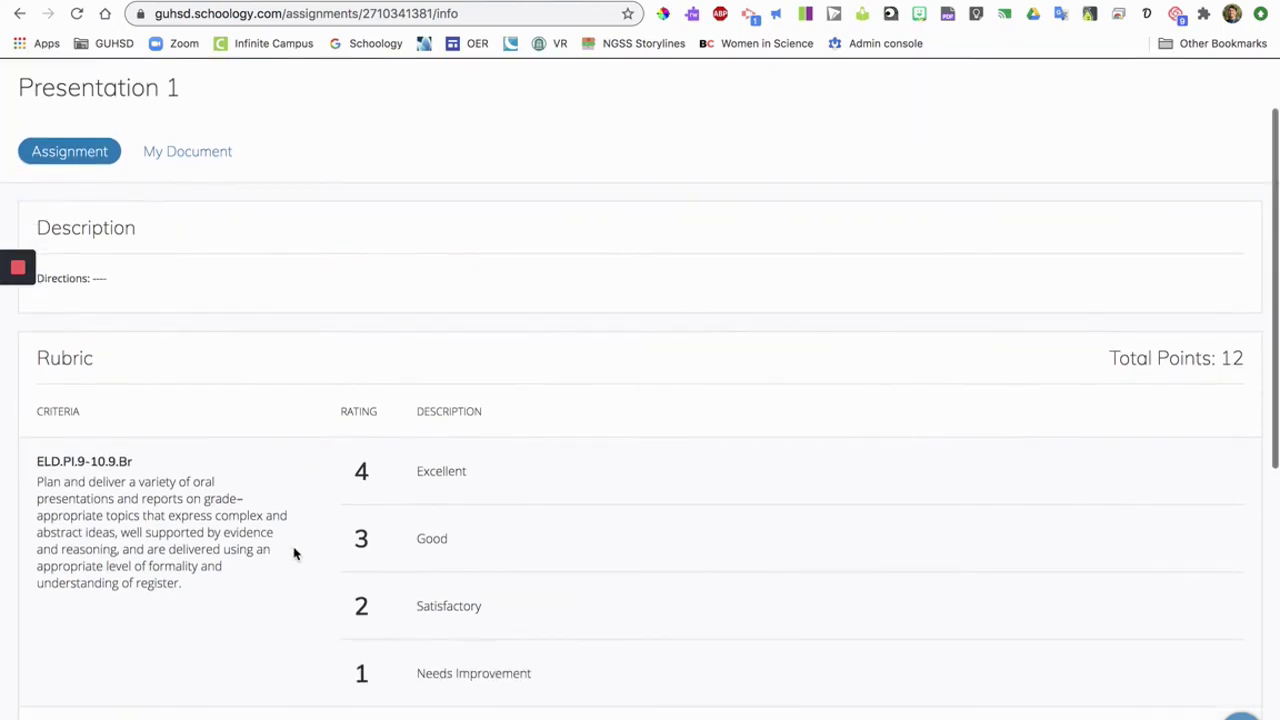
scroll(294, 553, up, 10)
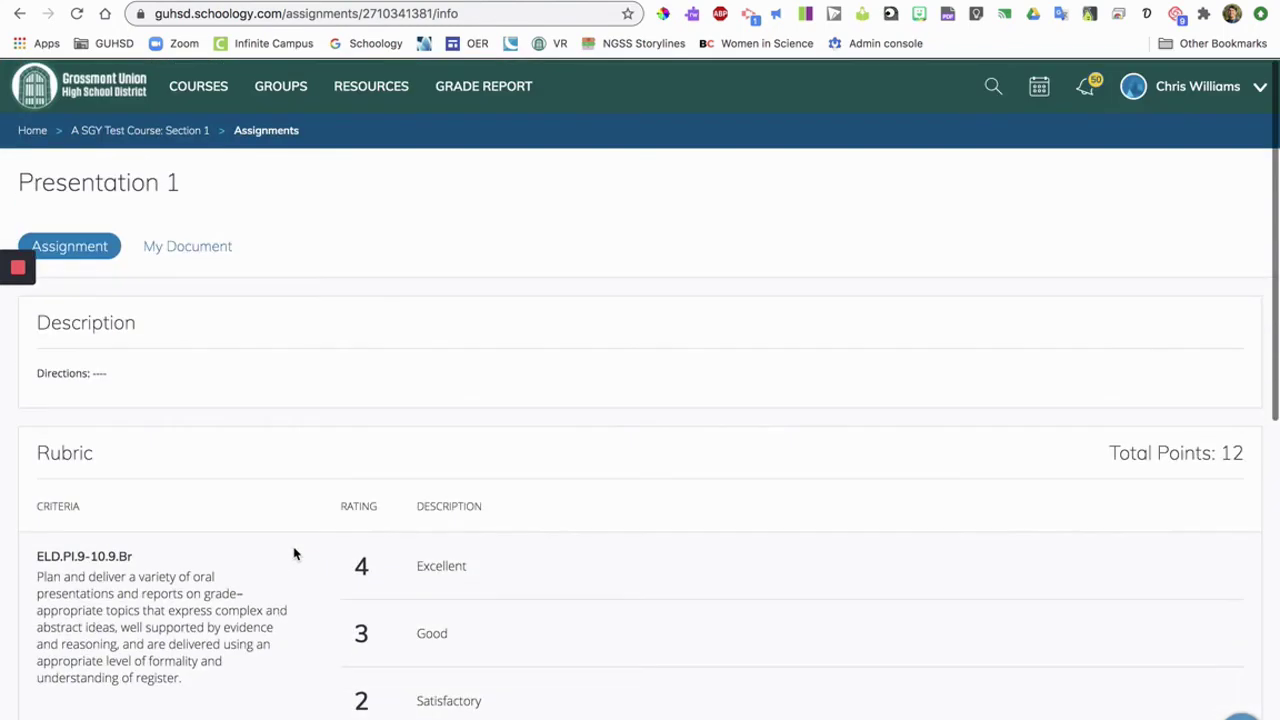
Step: Open the student's own copy of the presentation document and submit it for the Presentation 1 assignment
click(195, 252)
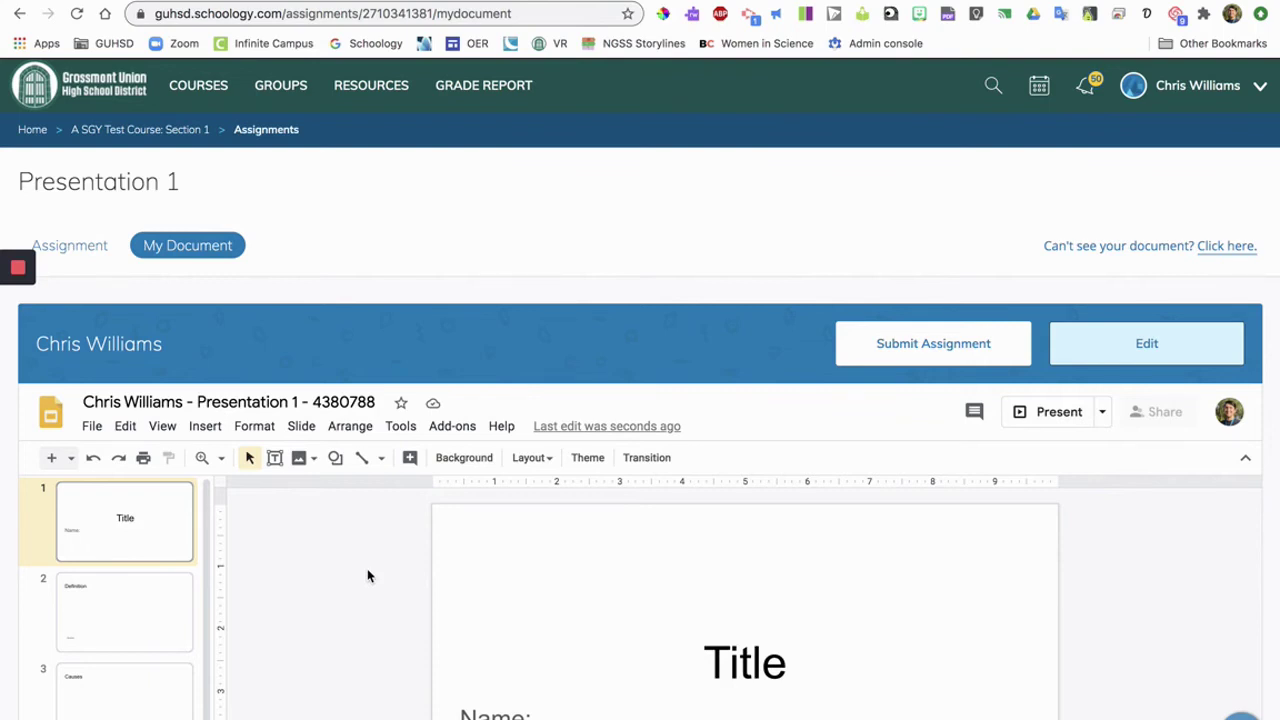
click(928, 343)
click(574, 465)
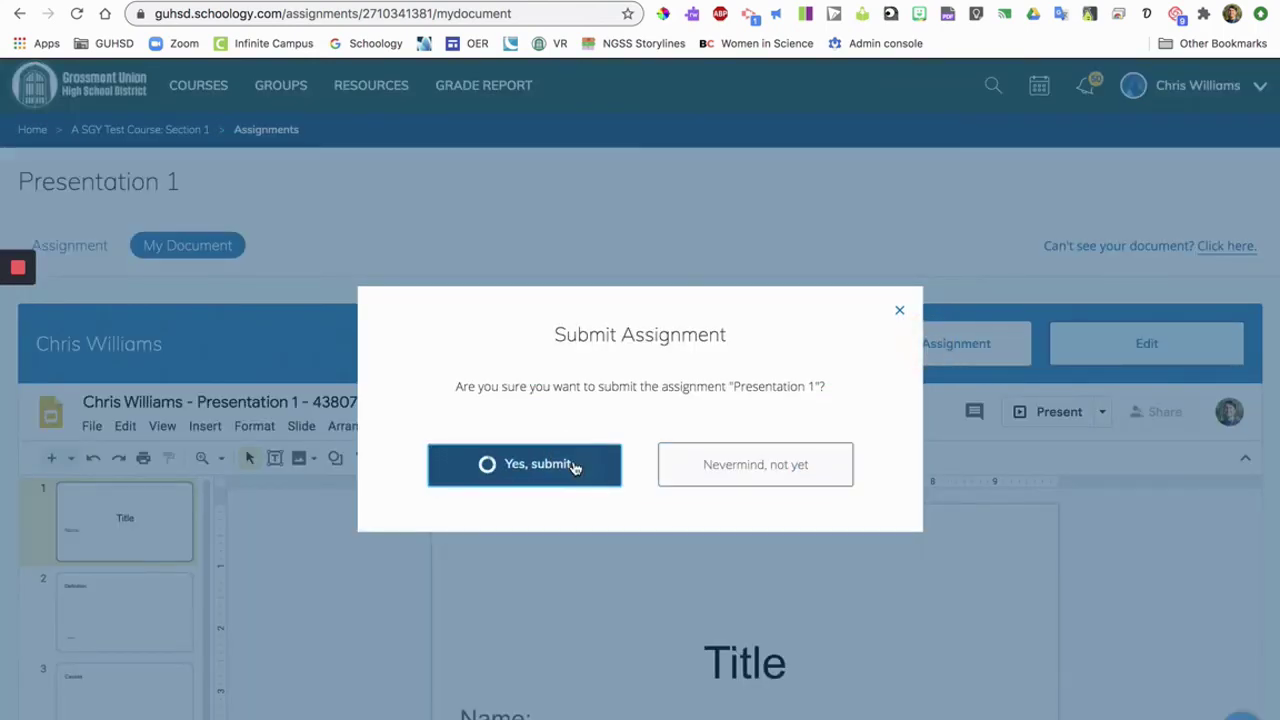
click(613, 573)
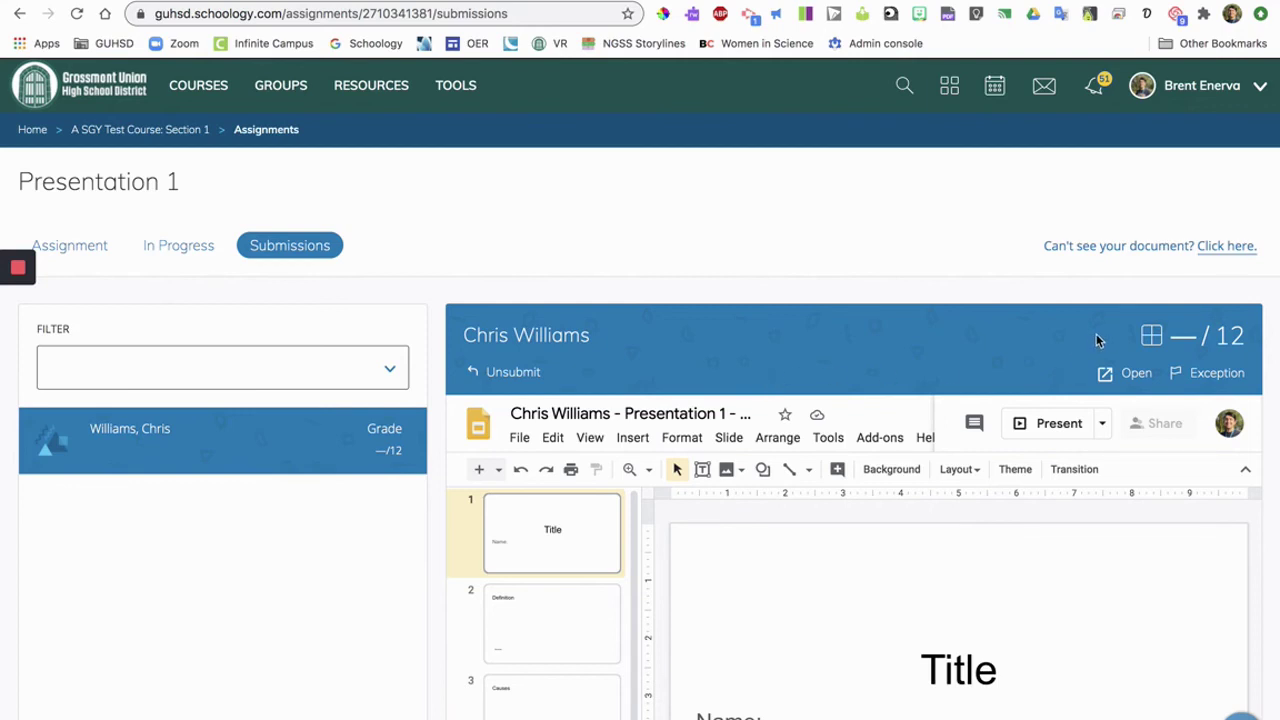
Step: Open the grading rubric for the student's Presentation 1 submission and rate criterion ELD.PI.9-10.9.Br as 3 Good
click(1153, 336)
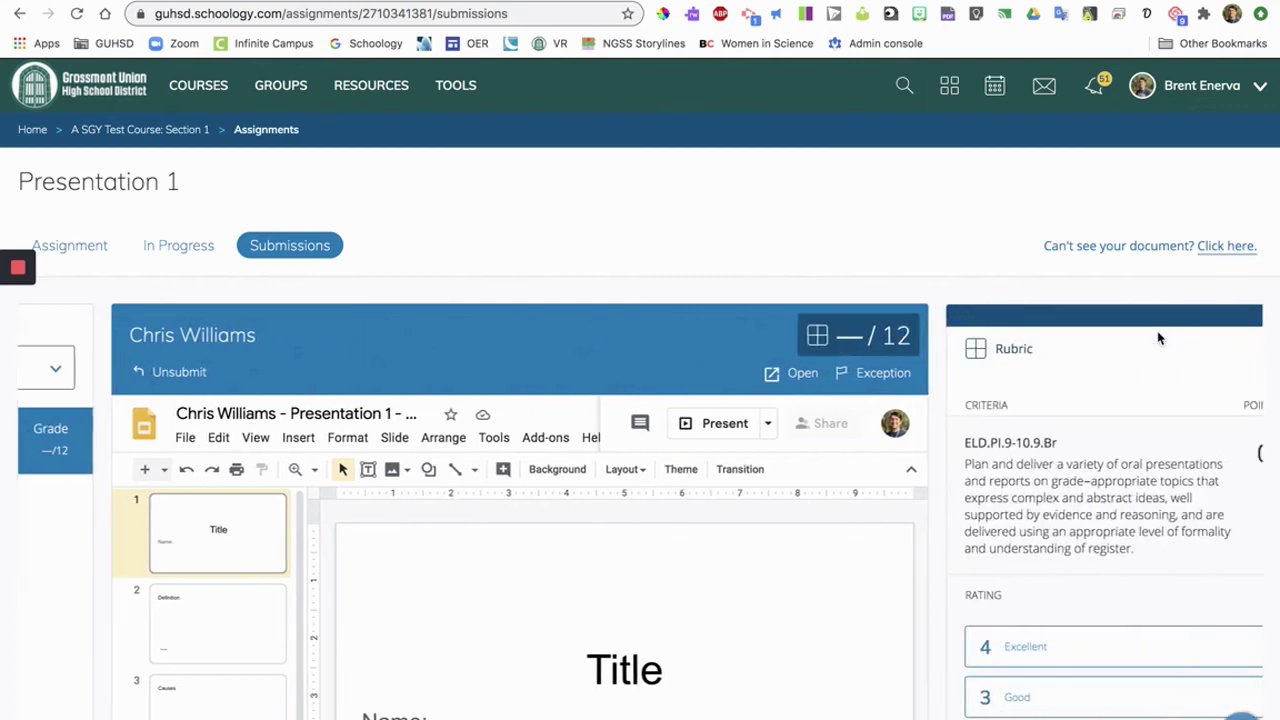
scroll(858, 528, down, 2)
scroll(858, 528, up, 1)
scroll(858, 528, down, 3)
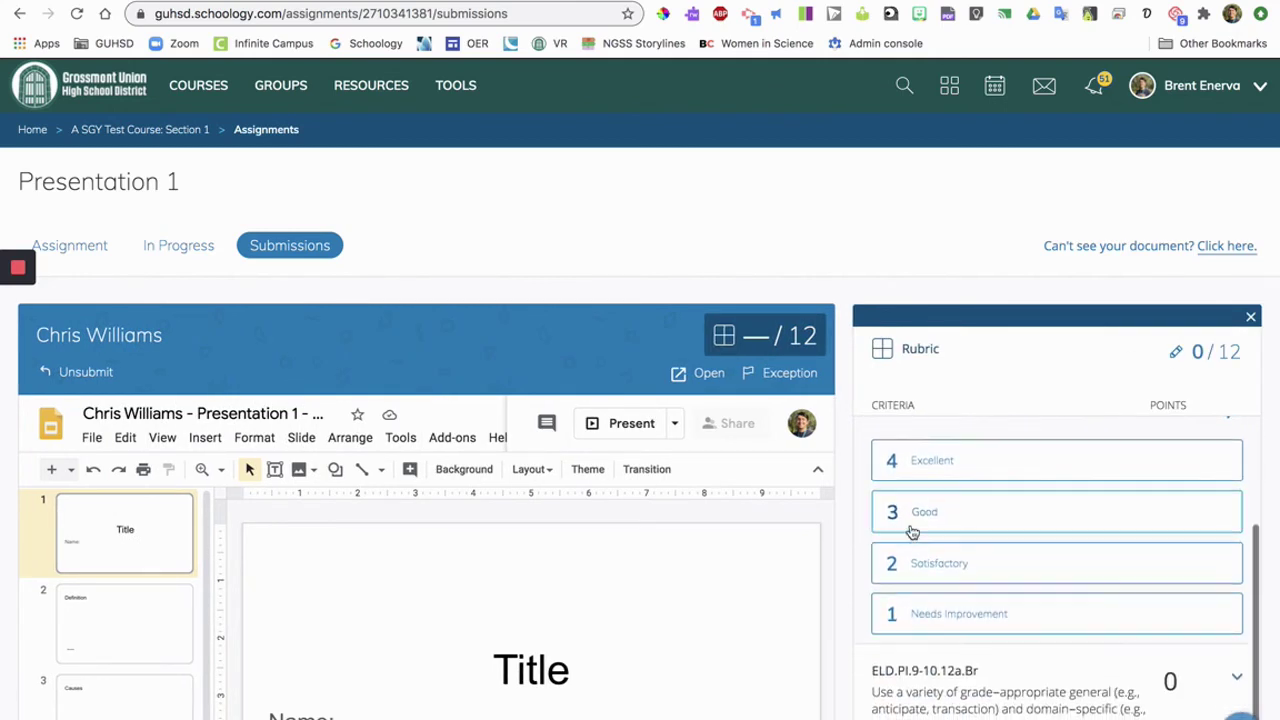
click(895, 533)
click(880, 592)
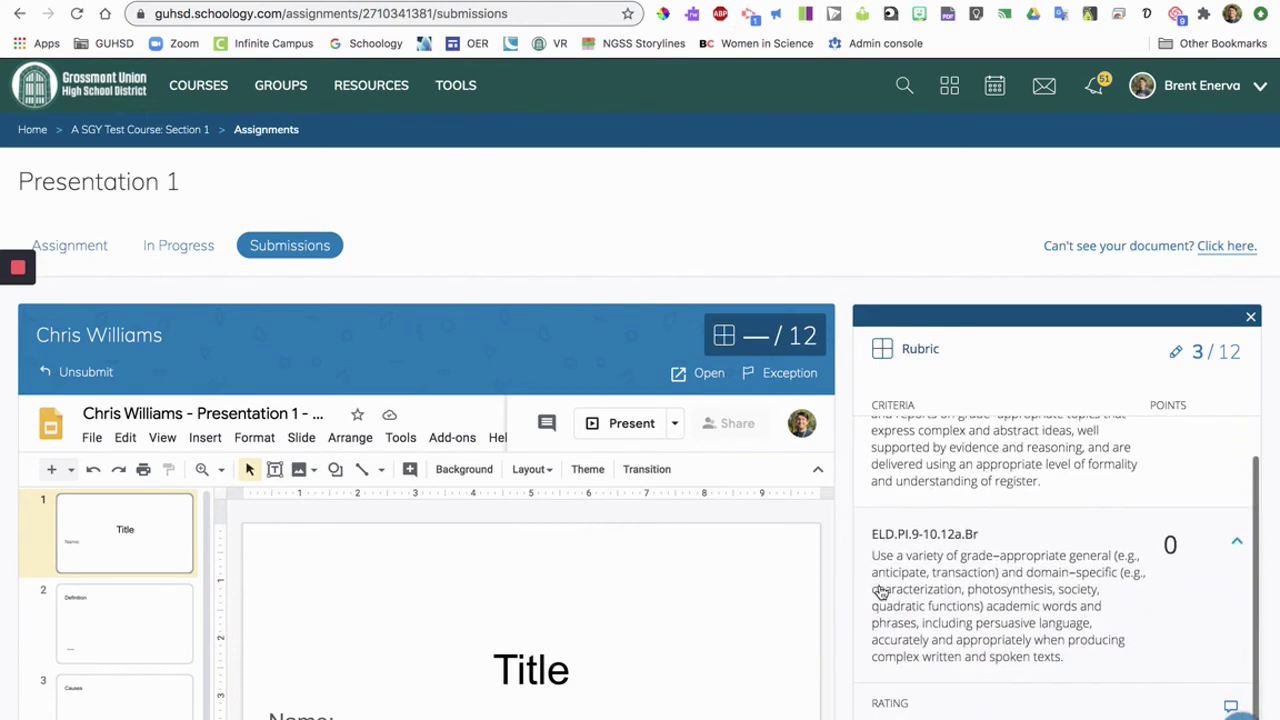
Step: Rate criterion ELD.PI.9-10.12a.Br as 3 Good and ELD.PI.9-10.12b.Br as 2 Satisfactory, and save the rubric grade
scroll(1116, 613, down, 3)
click(1020, 580)
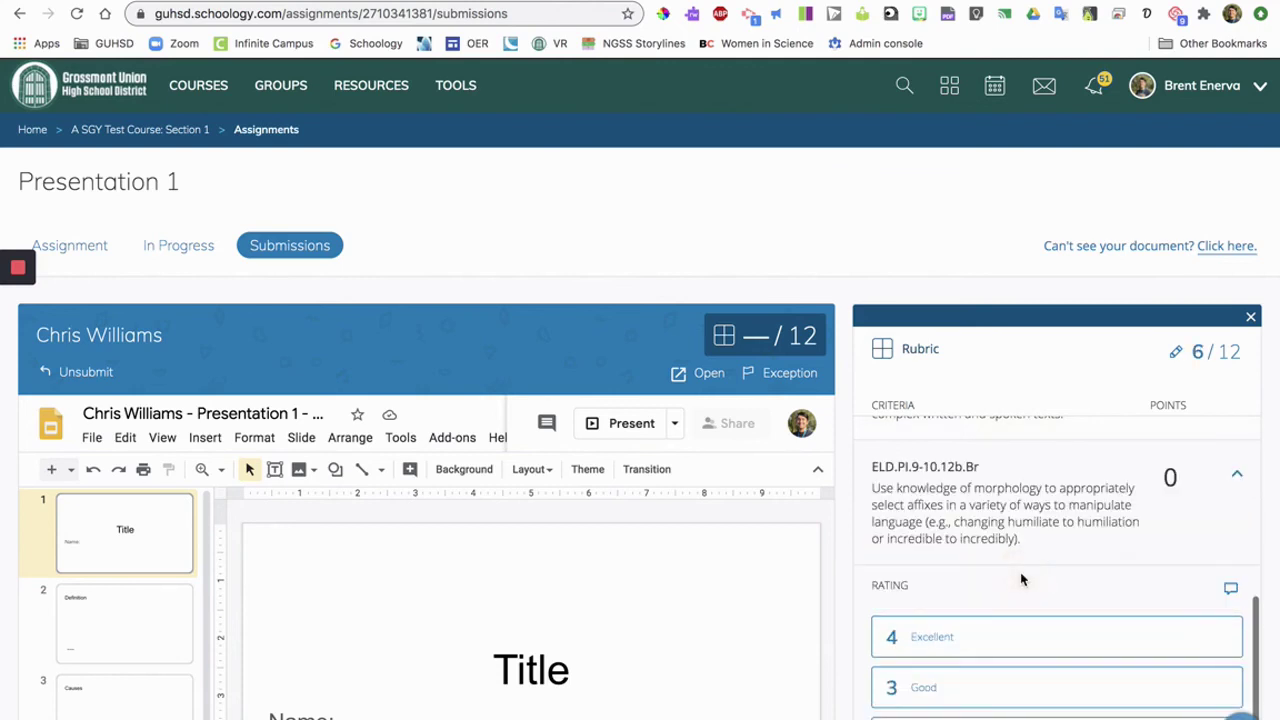
scroll(1021, 579, down, 2)
click(1017, 654)
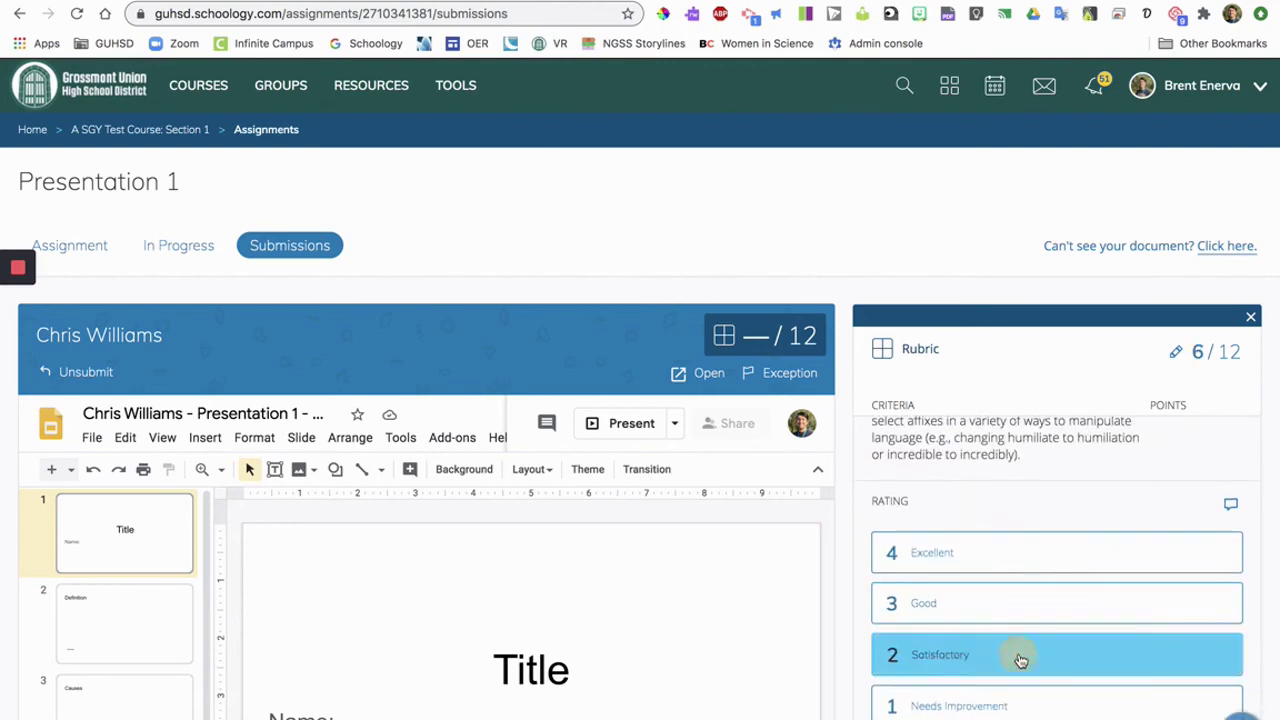
scroll(1012, 583, up, 1)
scroll(1012, 583, down, 3)
scroll(1140, 543, down, 5)
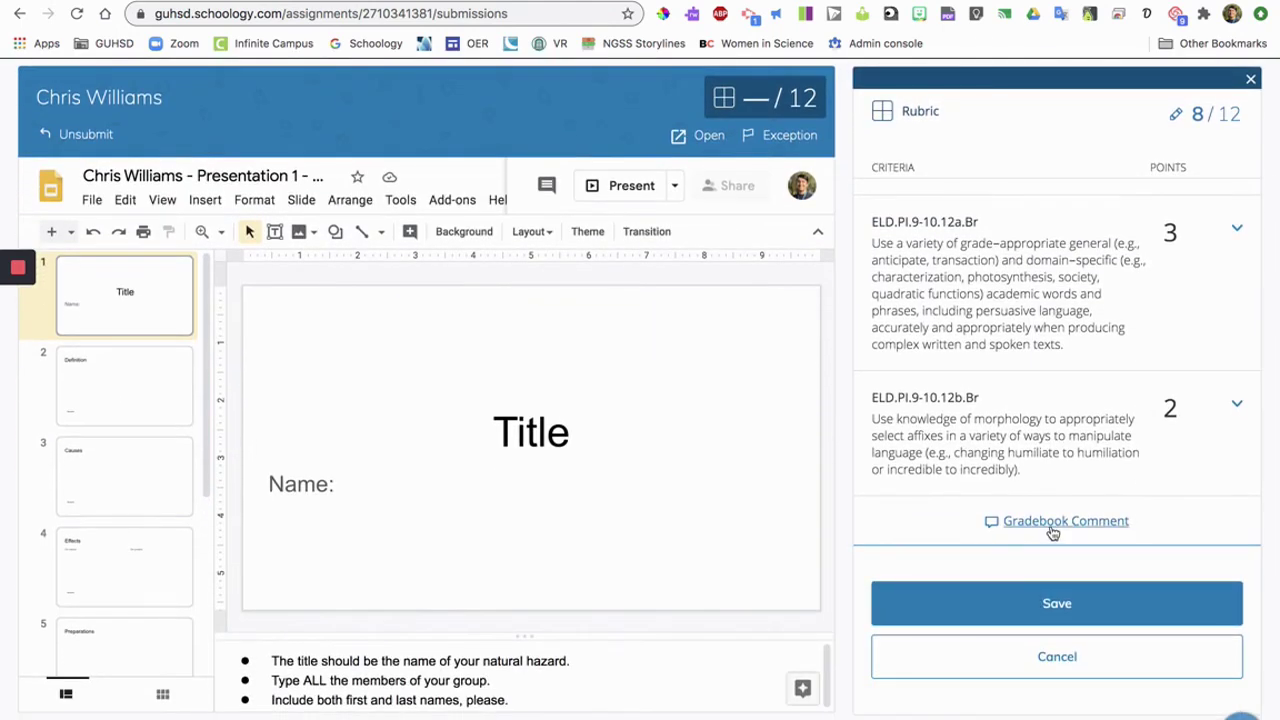
click(1025, 608)
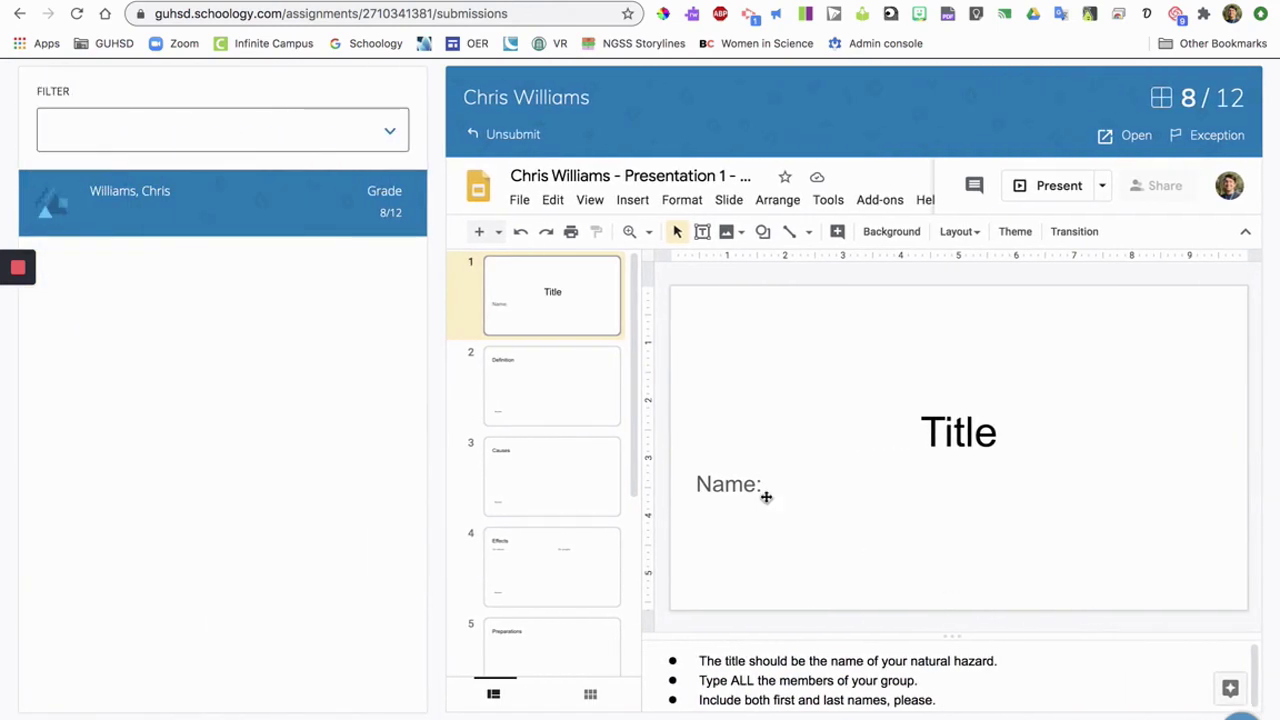
Step: In the gradebook of A SGY Test Course: Section 1, review the student's Presentation 1 rubric ratings and close them without saving
scroll(402, 511, up, 5)
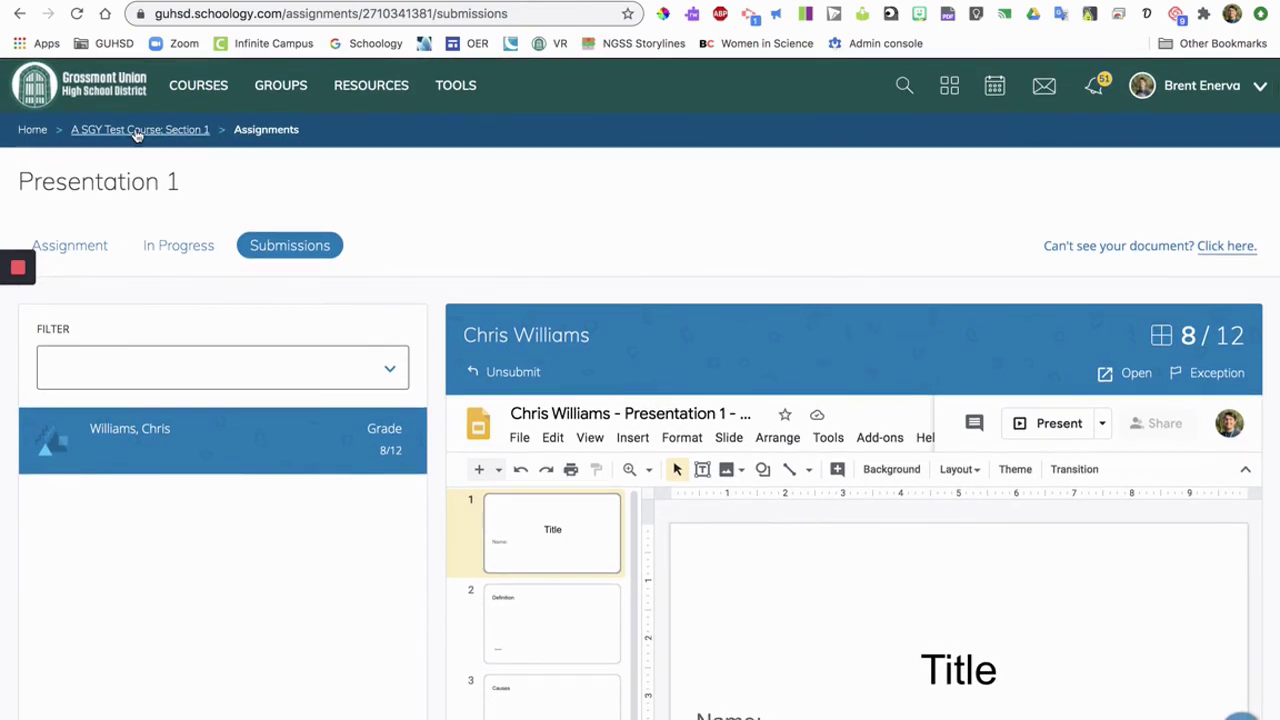
click(168, 129)
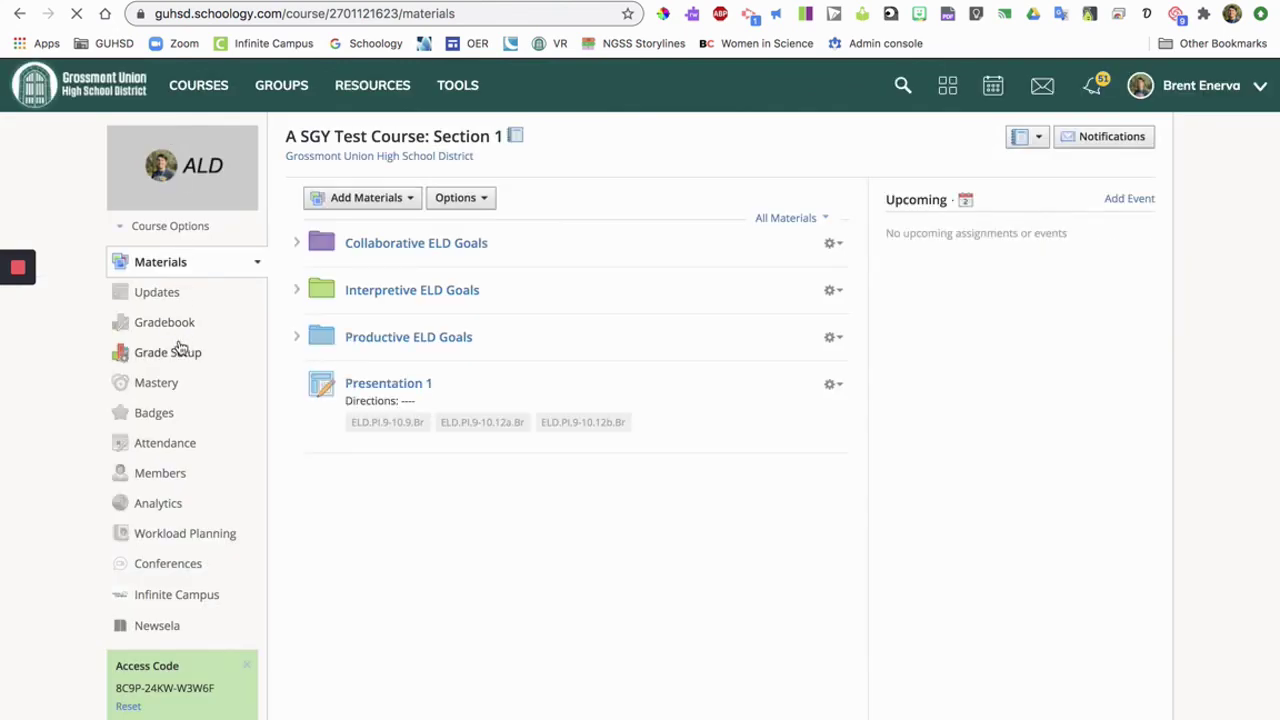
click(168, 326)
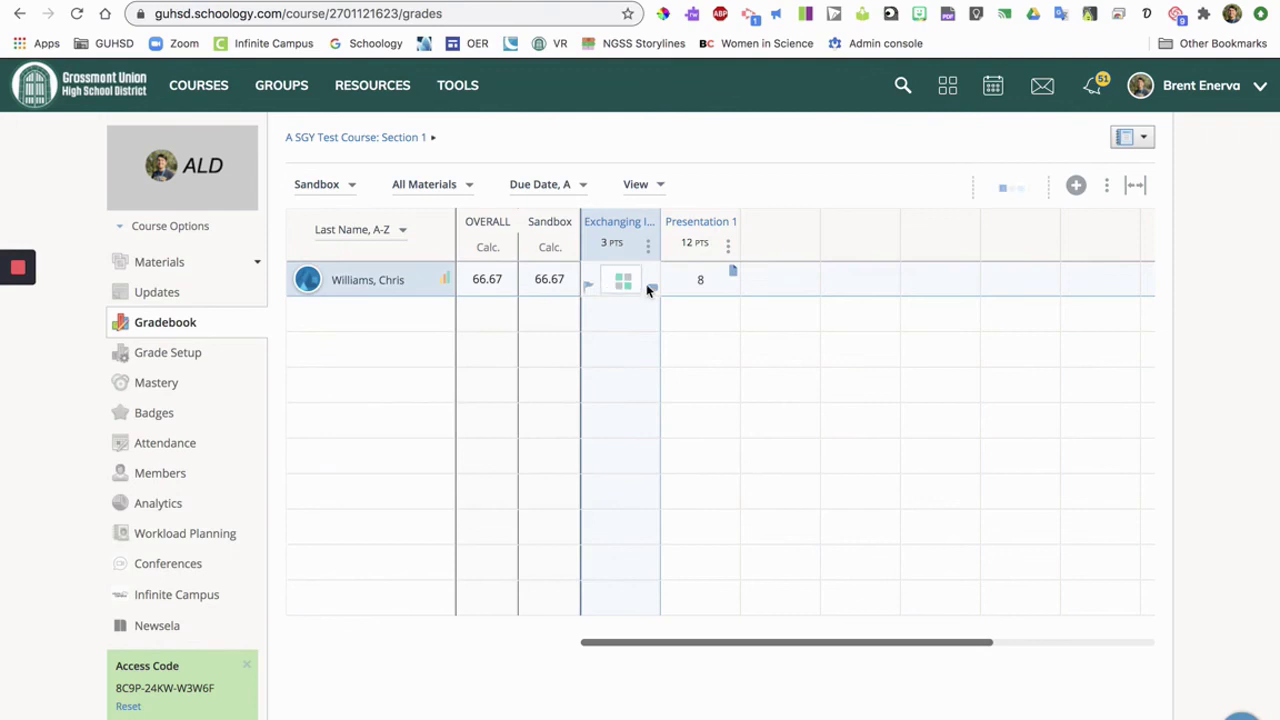
mouse_move(711, 294)
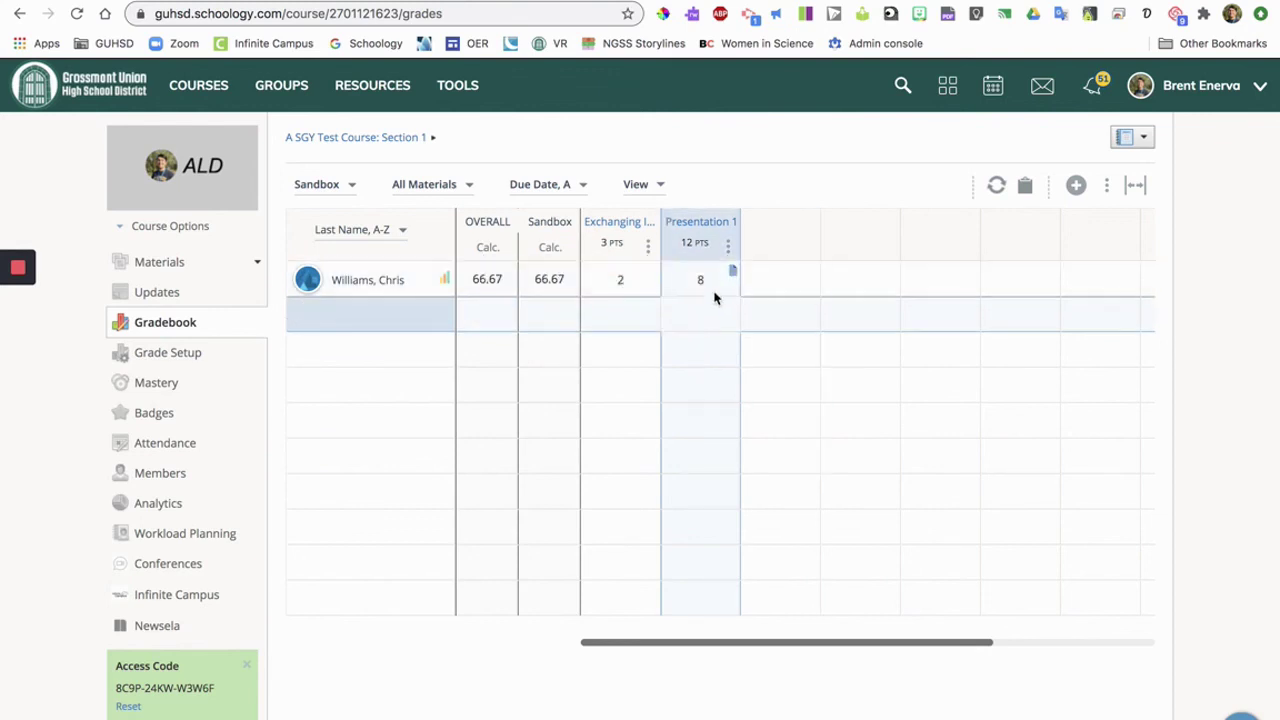
click(704, 286)
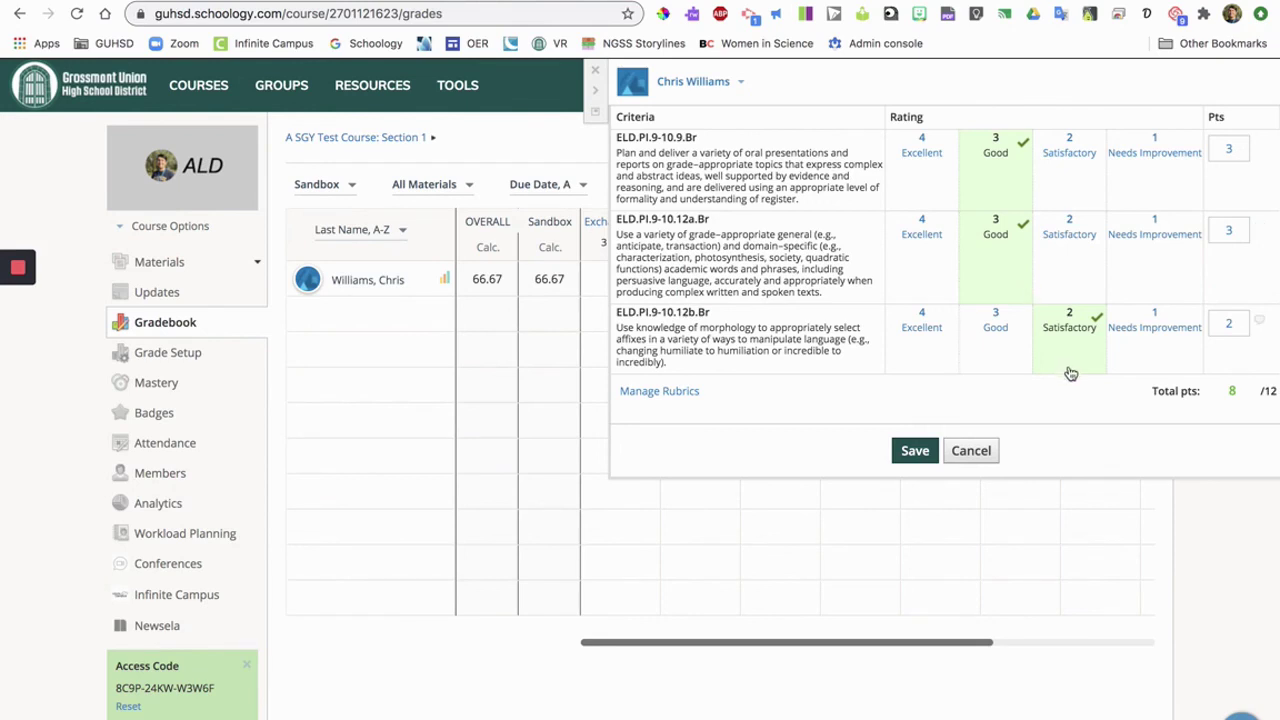
click(967, 450)
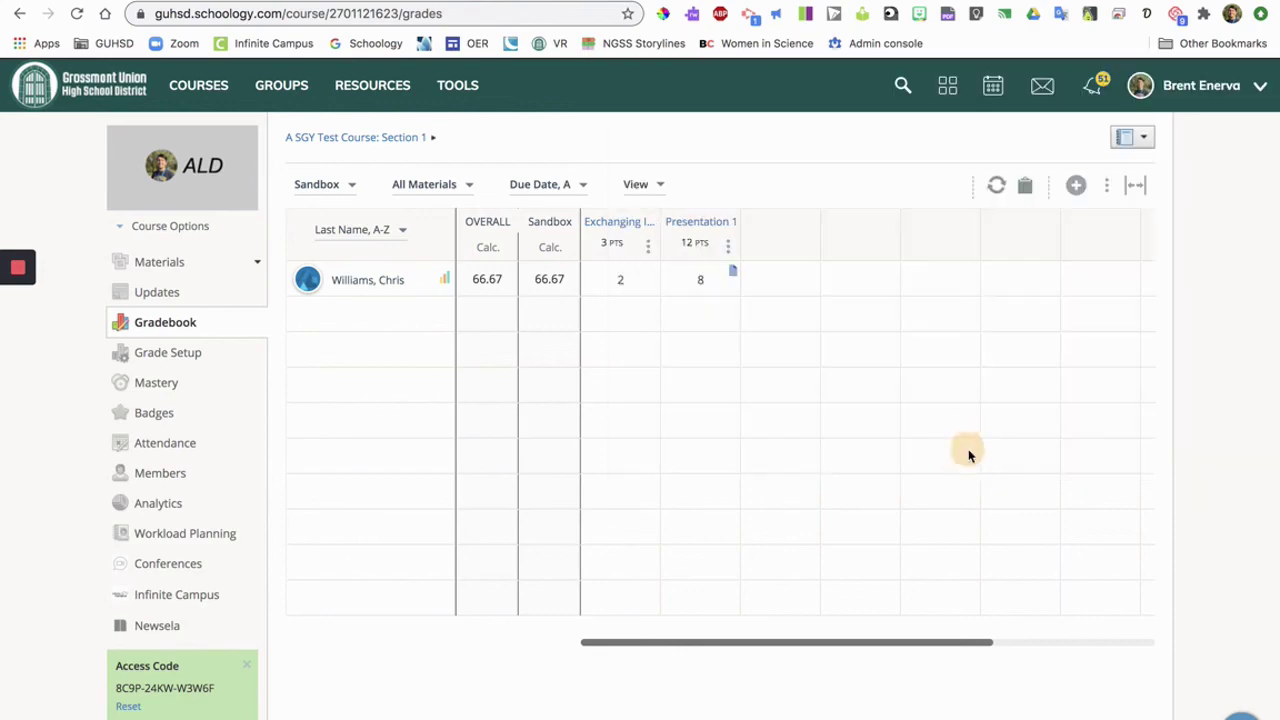